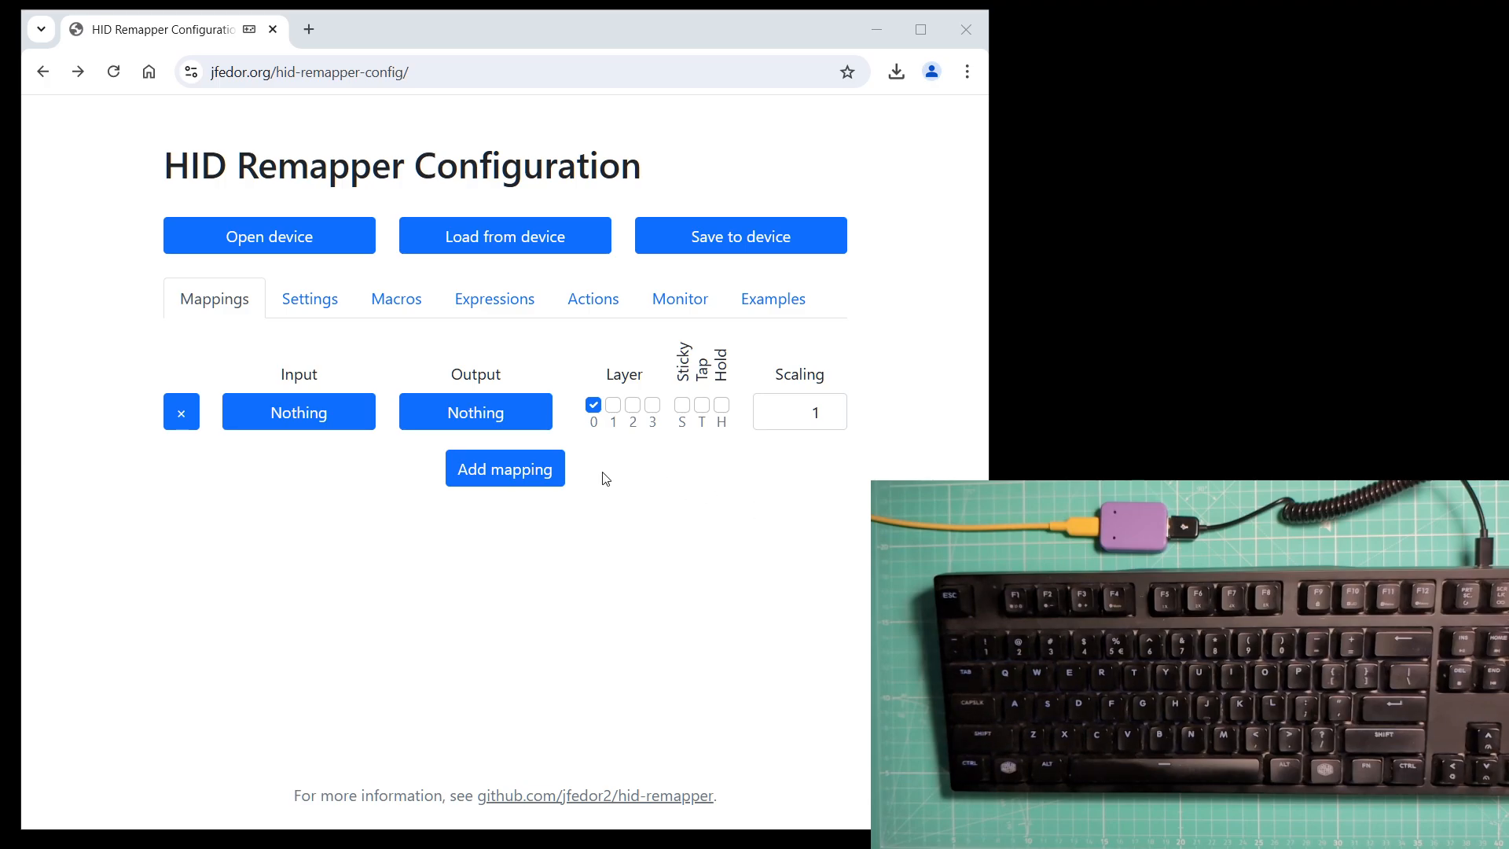
Look over the remapper's settings page and return to the mappings list.
{"action": "left_click", "coordinate": [311, 302]}
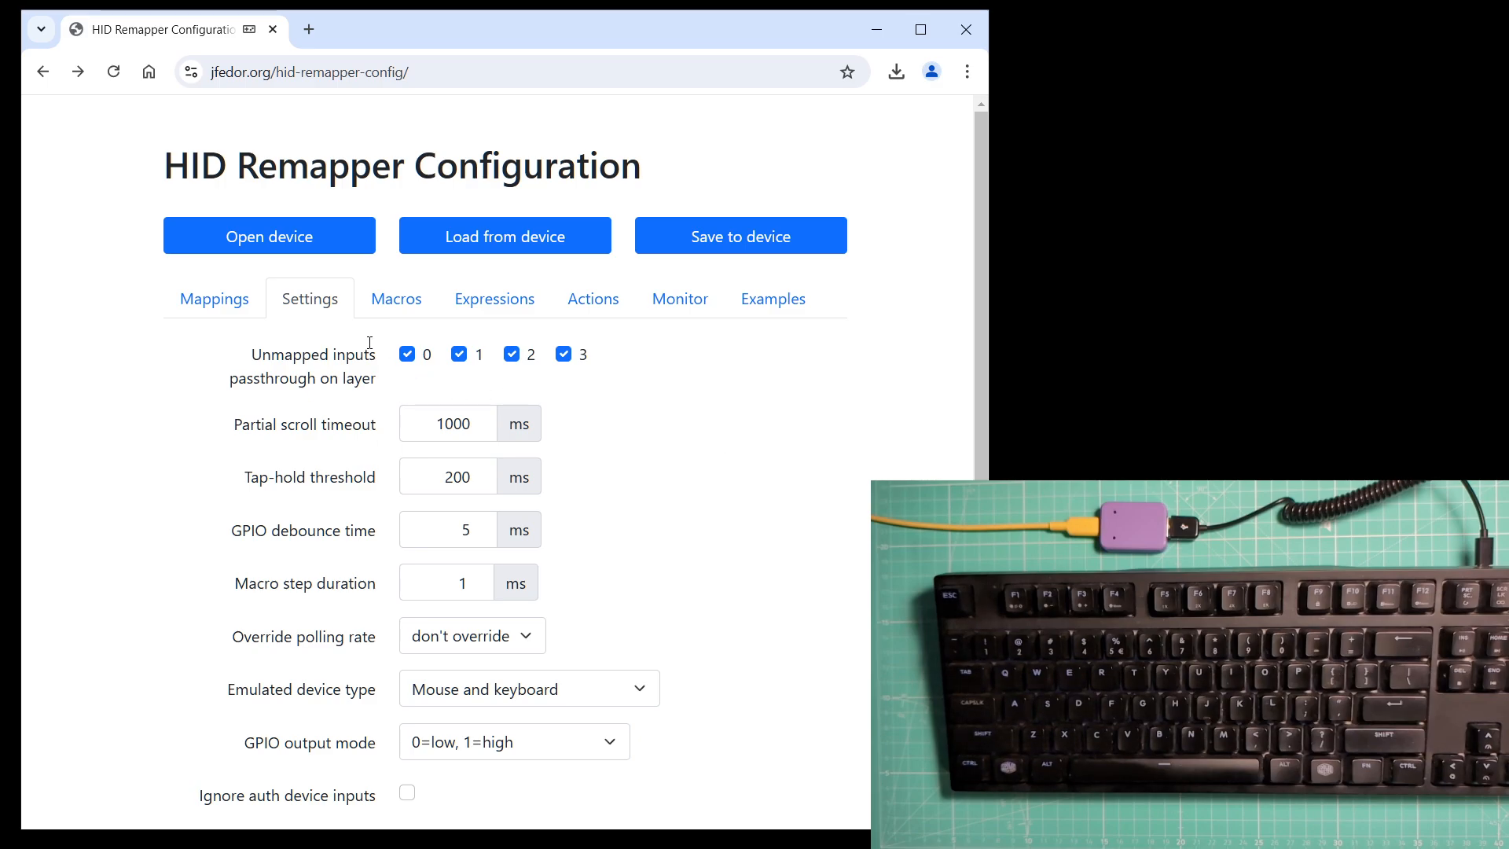
{"action": "left_click", "coordinate": [232, 307]}
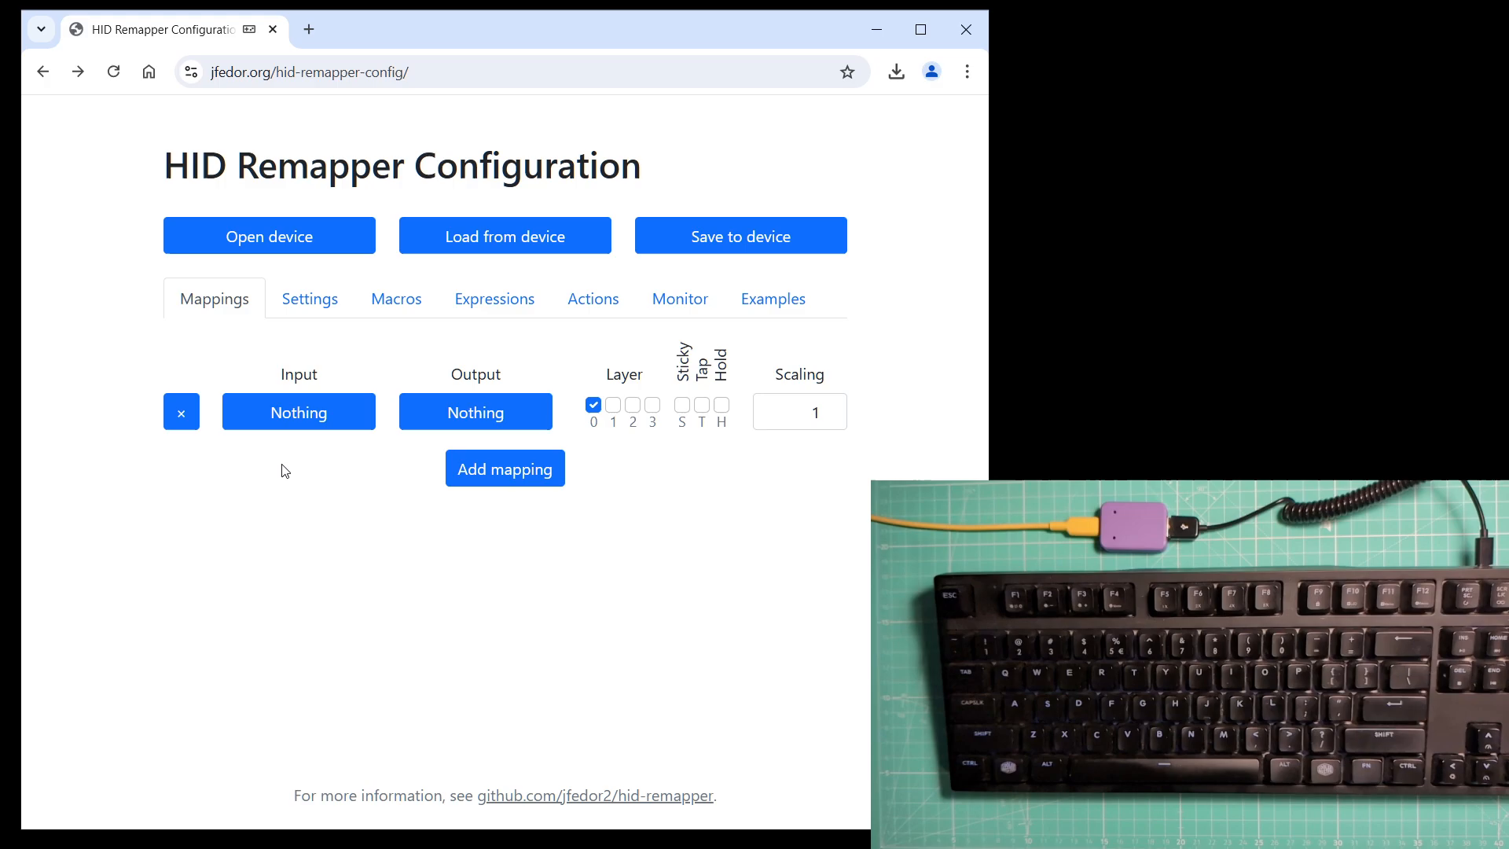
Map input A to output A in the first mapping row, then delete that mapping.
{"action": "left_click", "coordinate": [291, 418]}
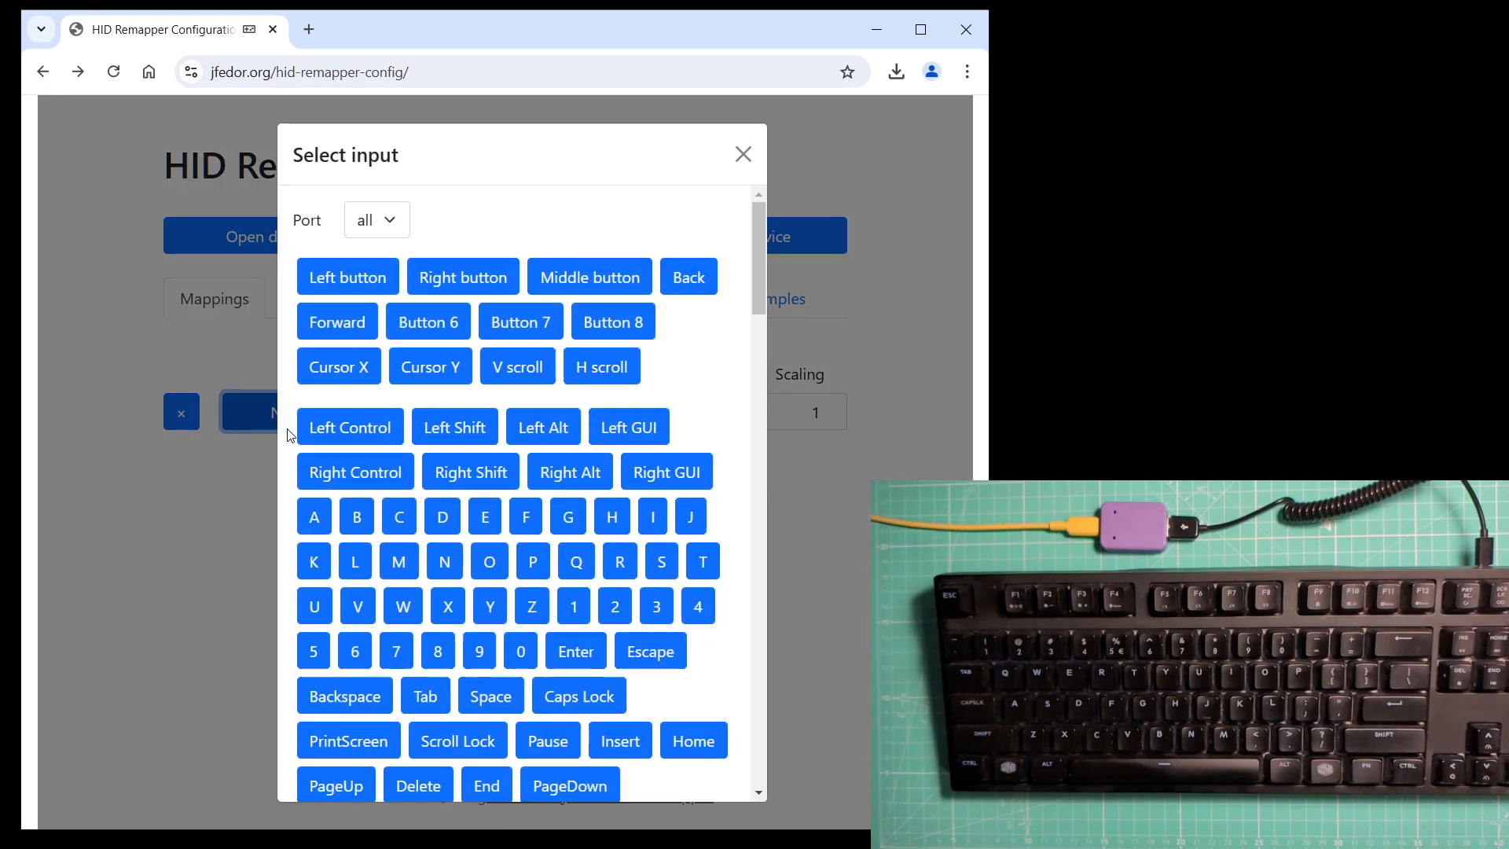
{"action": "left_click", "coordinate": [315, 518]}
{"action": "left_click", "coordinate": [433, 418]}
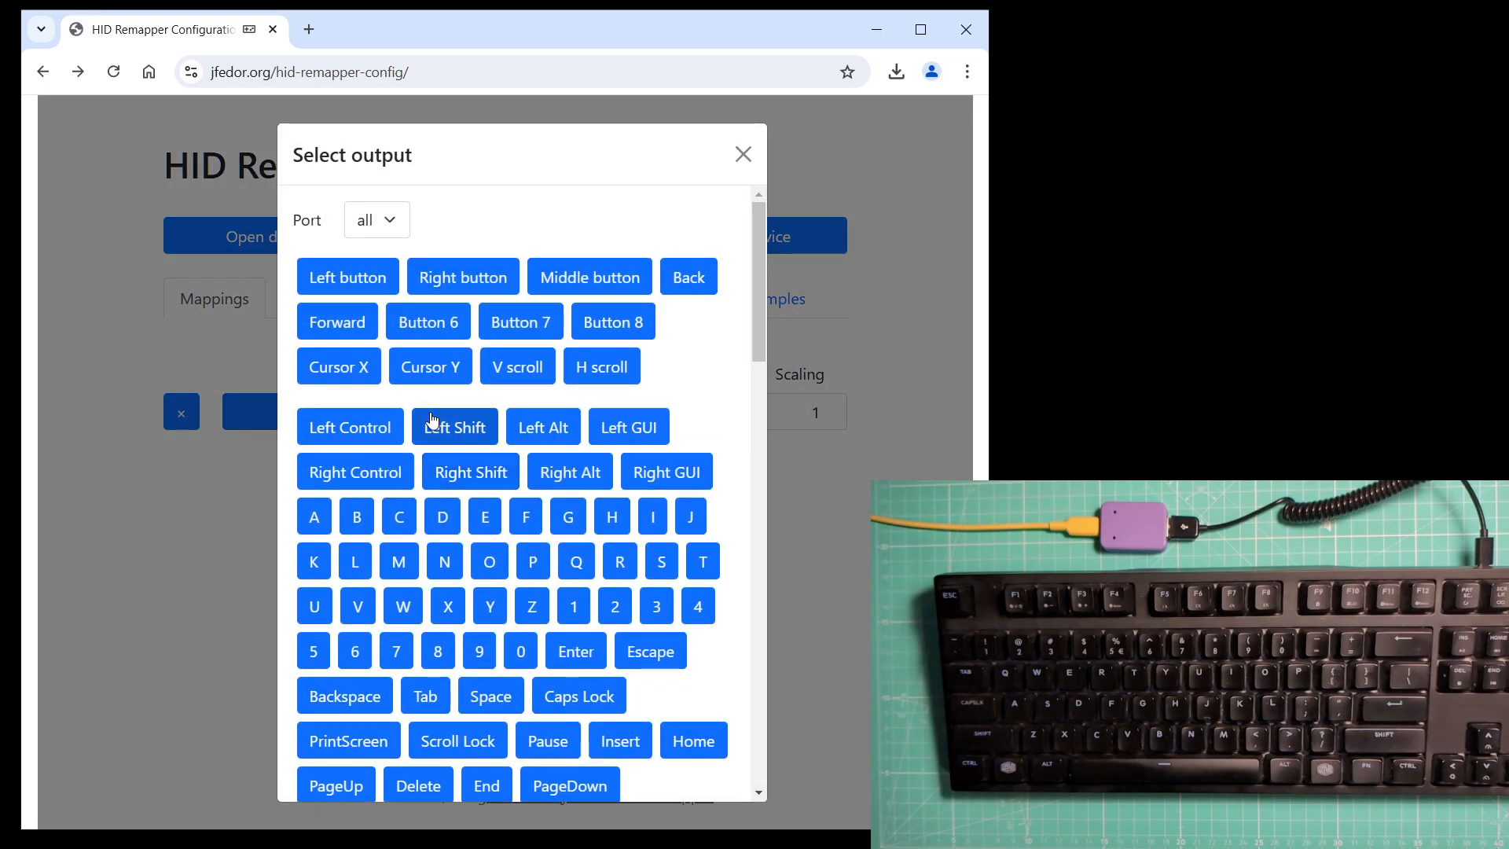
{"action": "left_click", "coordinate": [315, 515]}
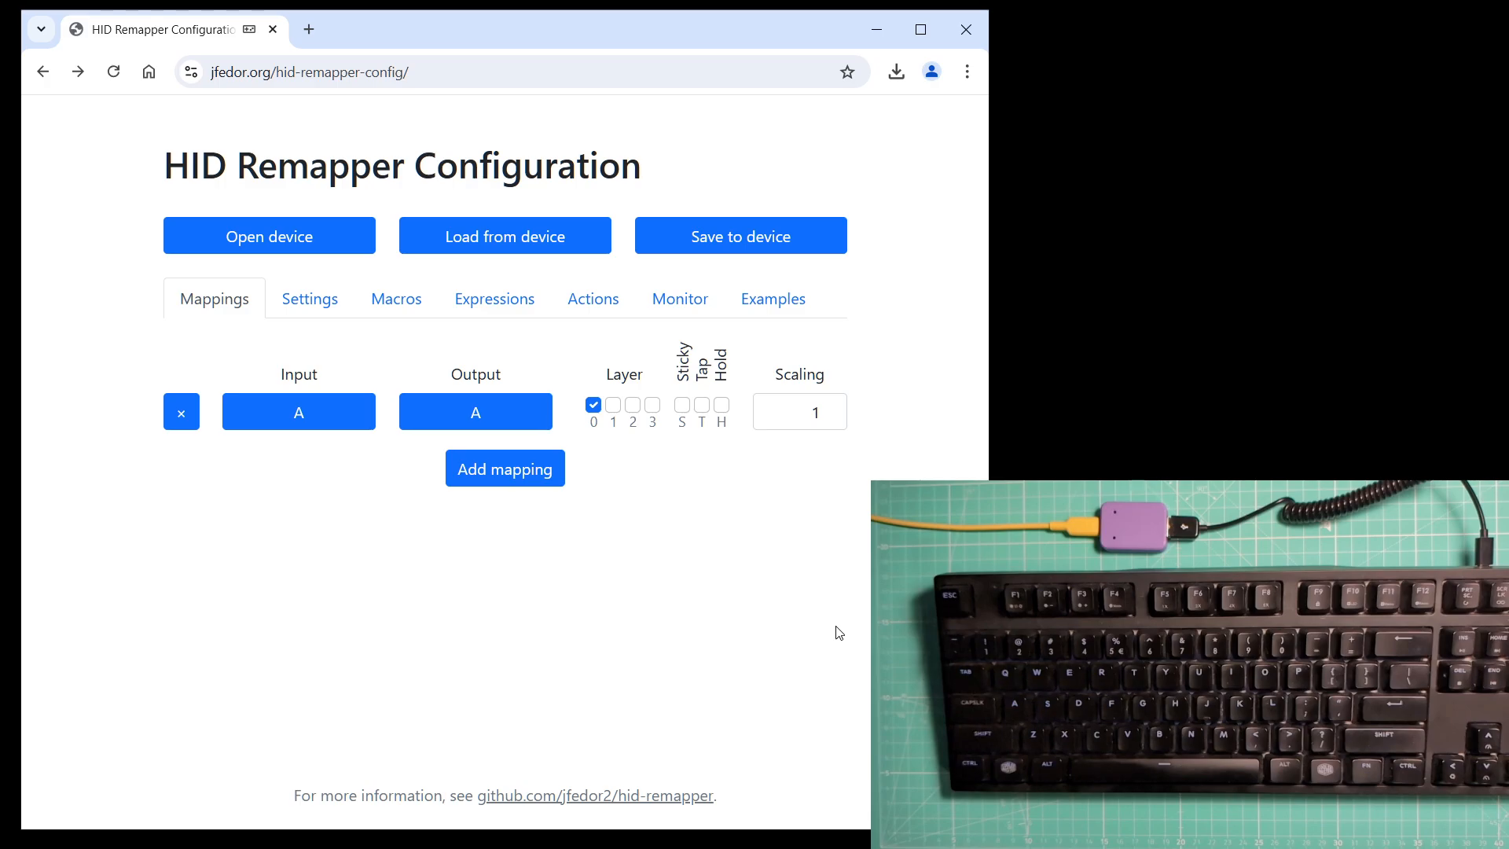
{"action": "left_click", "coordinate": [188, 421]}
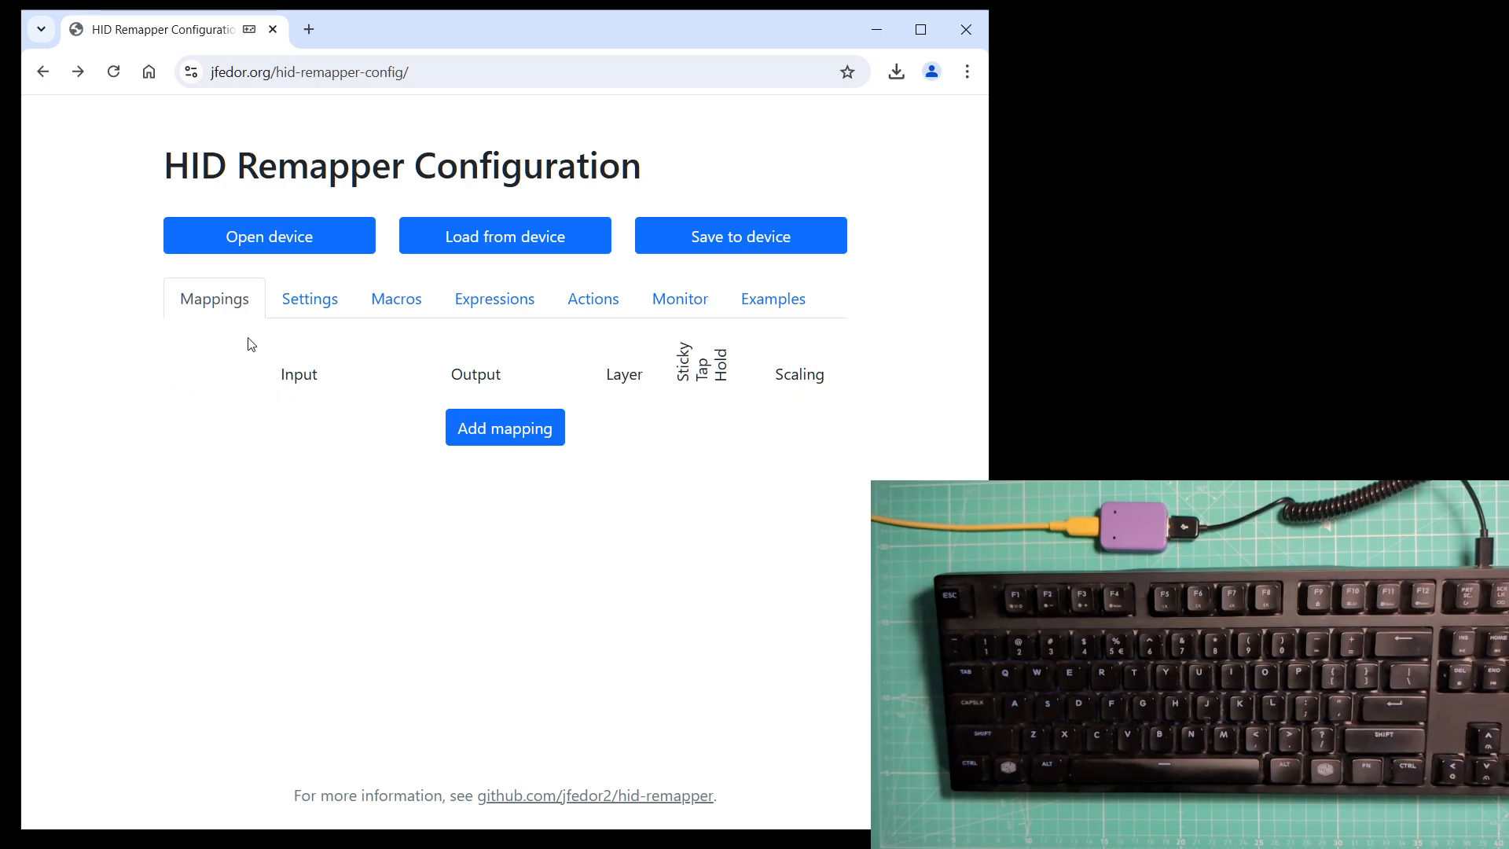
Disable passthrough of unmapped inputs on layers 0, 1, 2 and 3.
{"action": "left_click", "coordinate": [298, 305]}
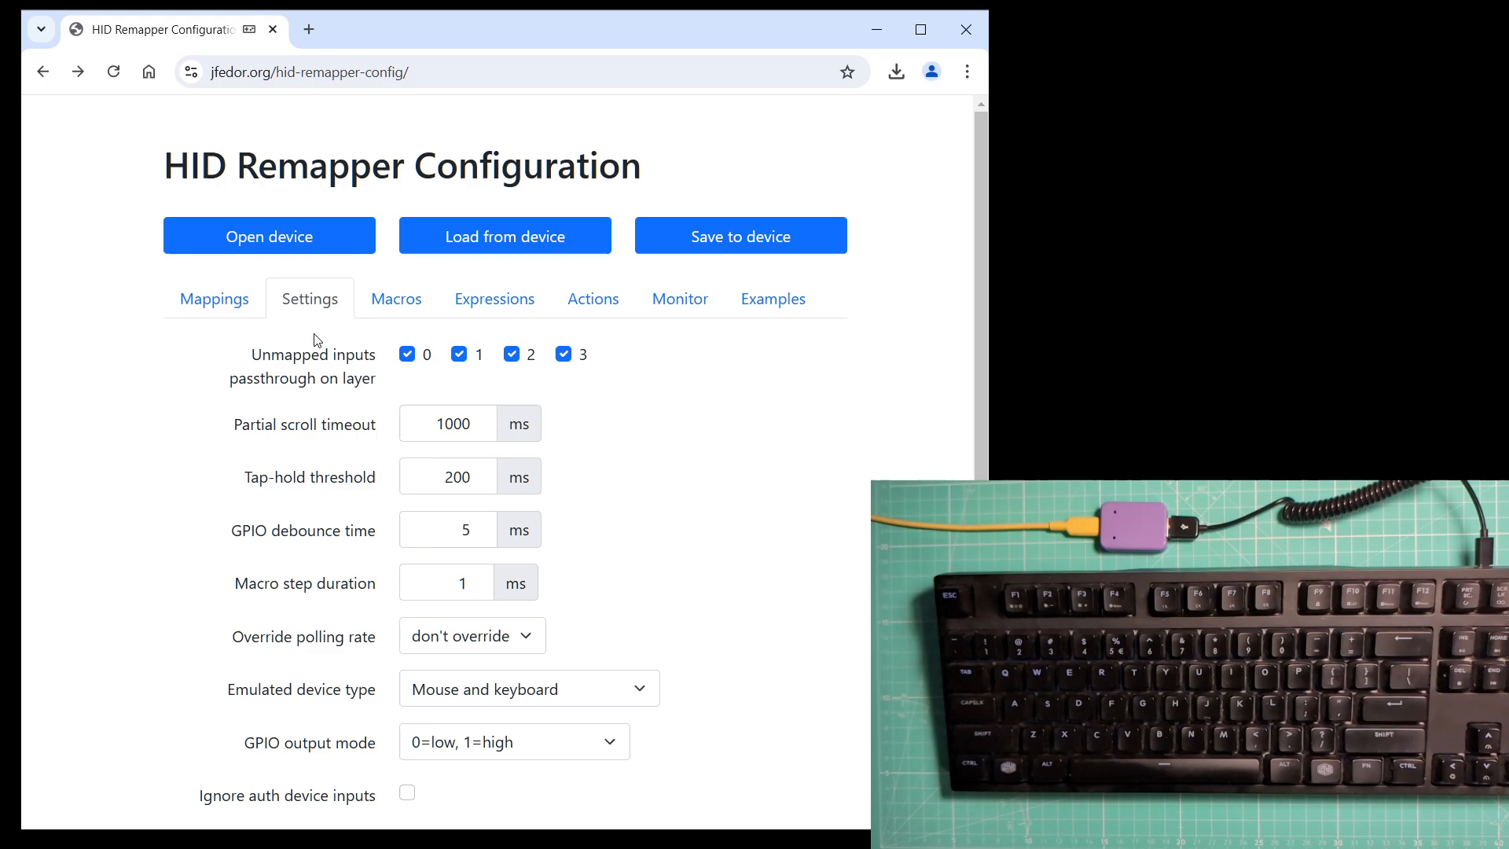
{"action": "left_click", "coordinate": [407, 355]}
{"action": "left_click", "coordinate": [460, 355]}
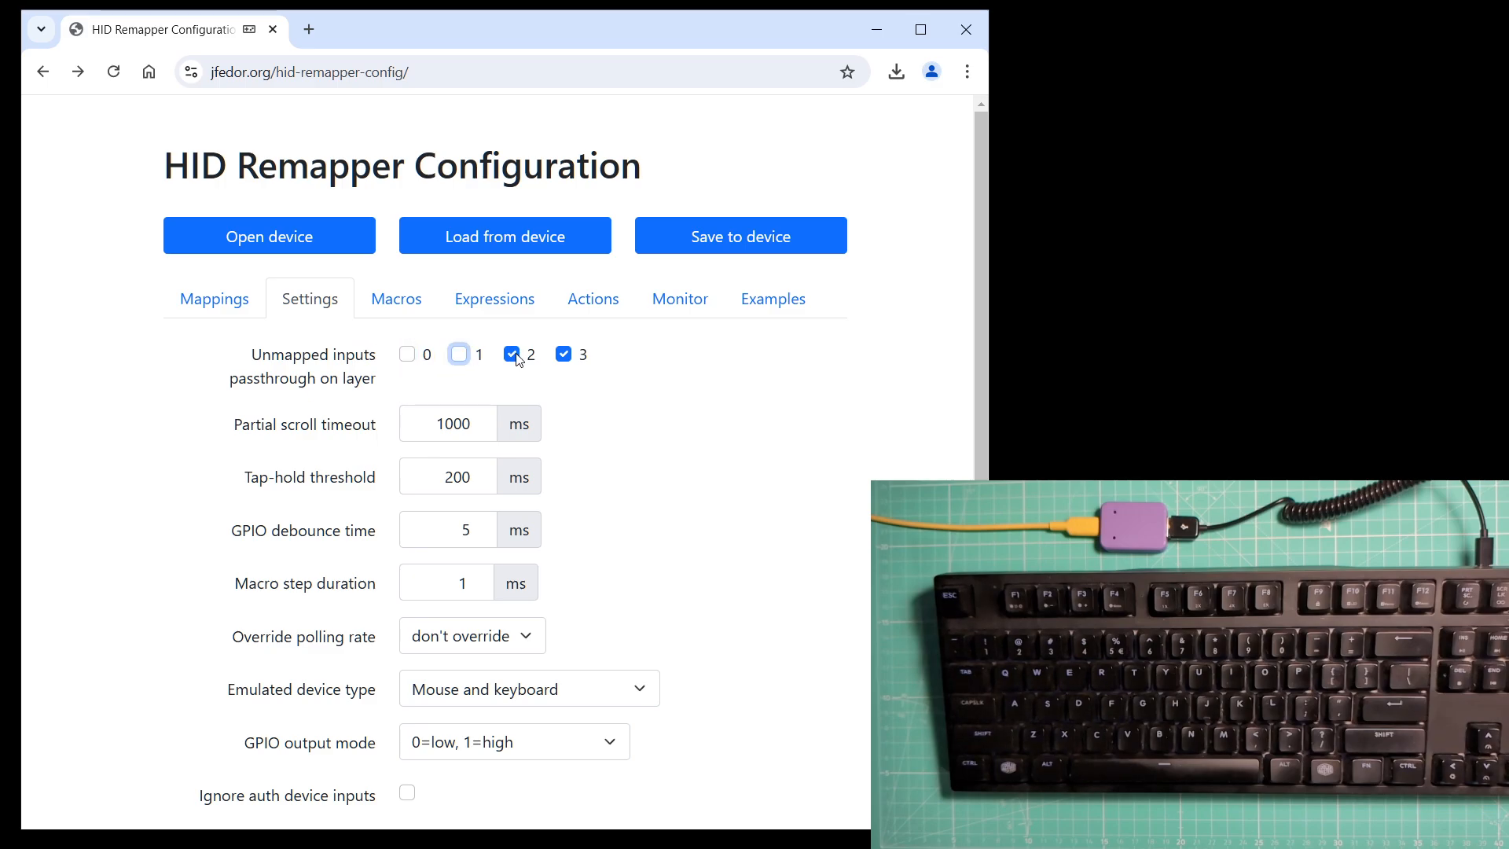
{"action": "left_click", "coordinate": [514, 355]}
{"action": "left_click", "coordinate": [564, 354]}
{"action": "left_click", "coordinate": [222, 302]}
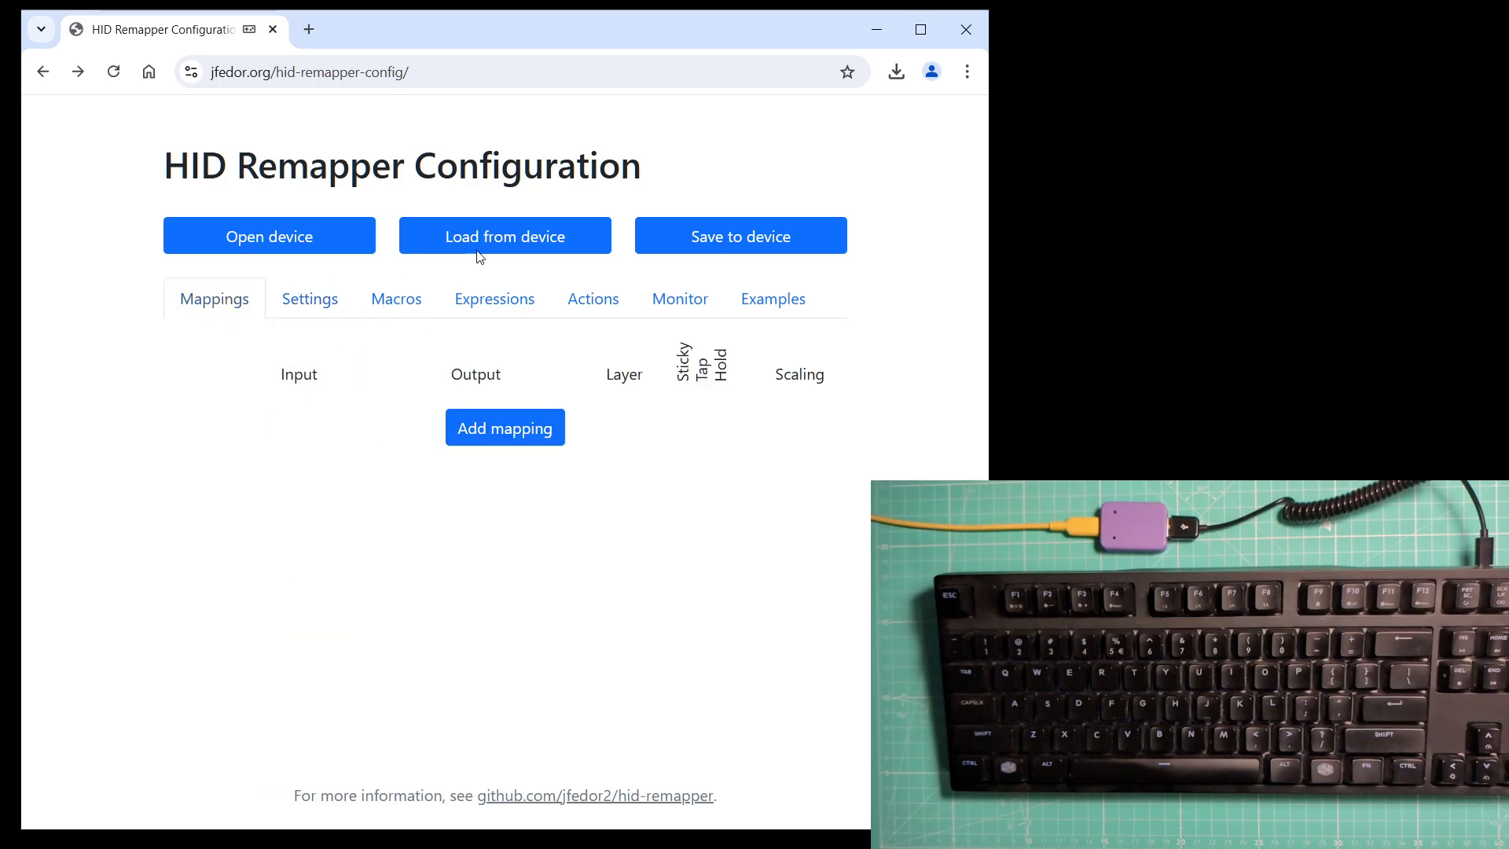
Save the configuration to the device and switch windows to test it.
{"action": "left_click", "coordinate": [715, 244]}
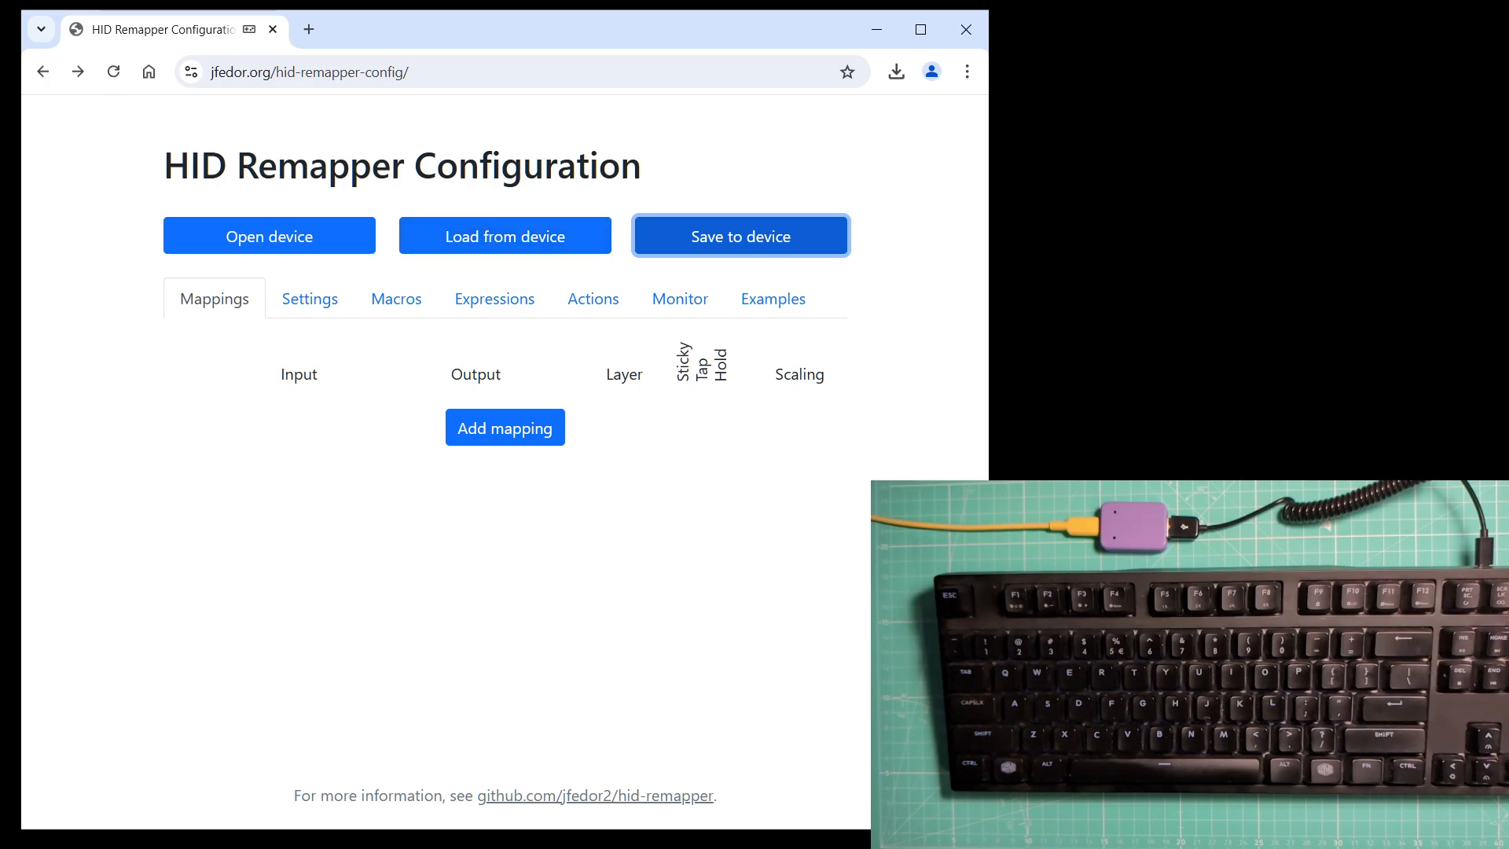
{"action": "left_click_drag", "start_coordinate": [0, 16], "coordinate": [660, 176]}
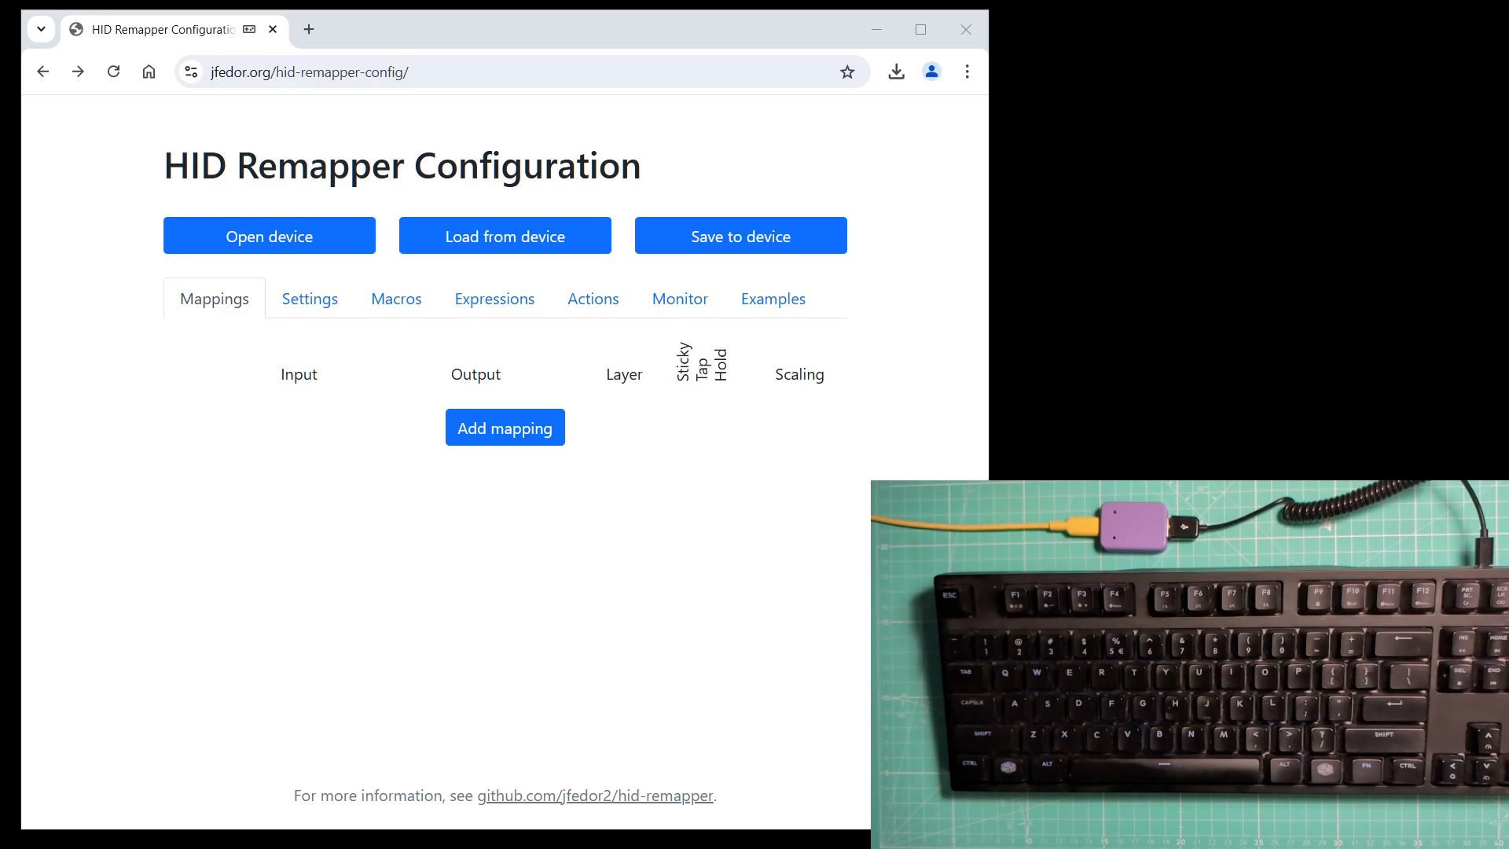
Re-enable passthrough of unmapped inputs on layers 0, 1, 2 and 3.
{"action": "left_click", "coordinate": [307, 296]}
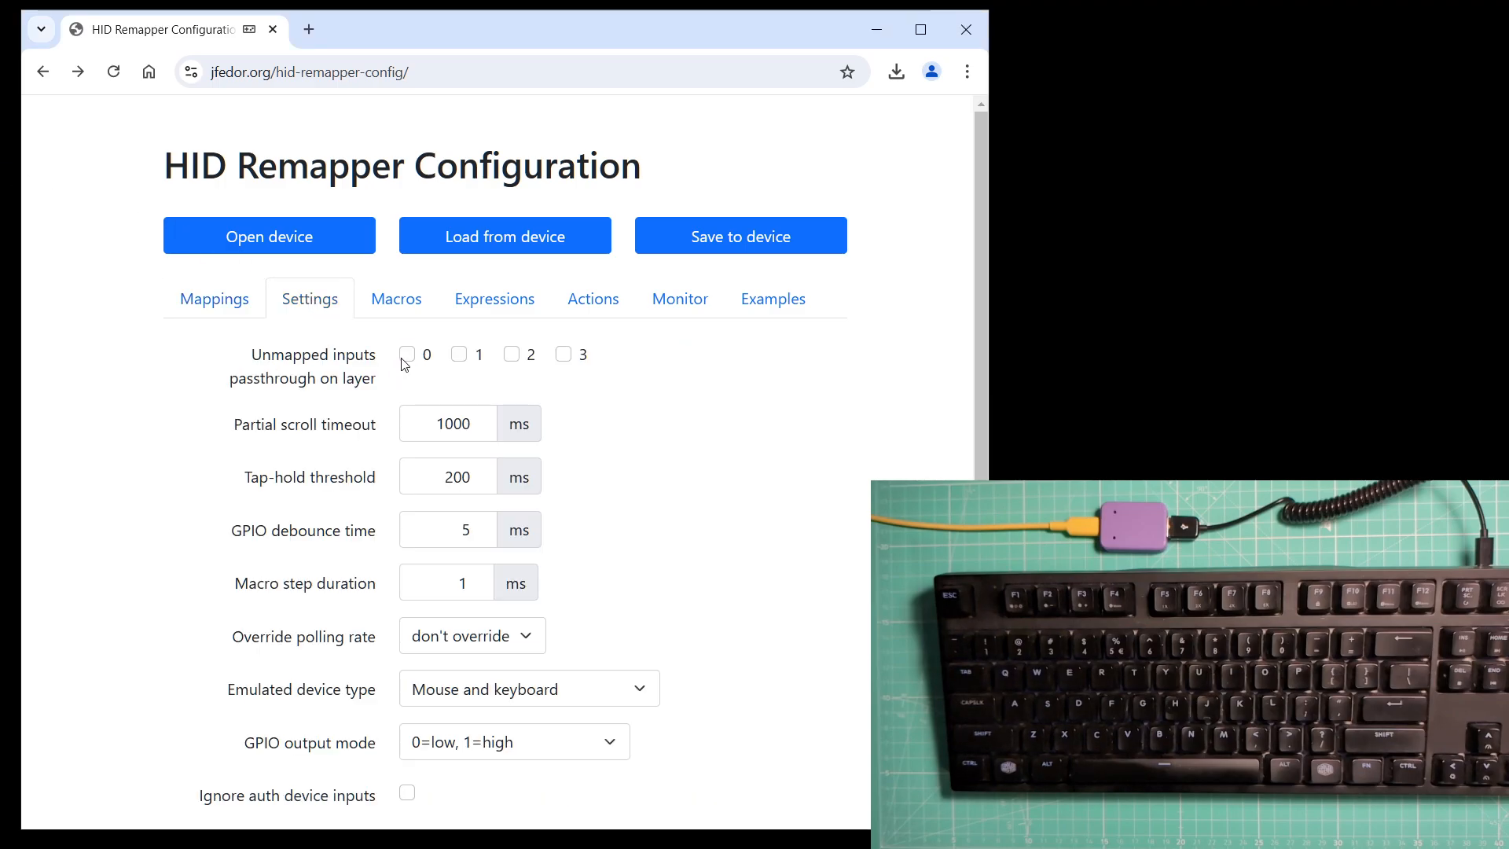
{"action": "left_click", "coordinate": [407, 354]}
{"action": "left_click", "coordinate": [459, 355]}
{"action": "left_click", "coordinate": [512, 355]}
{"action": "left_click", "coordinate": [564, 355]}
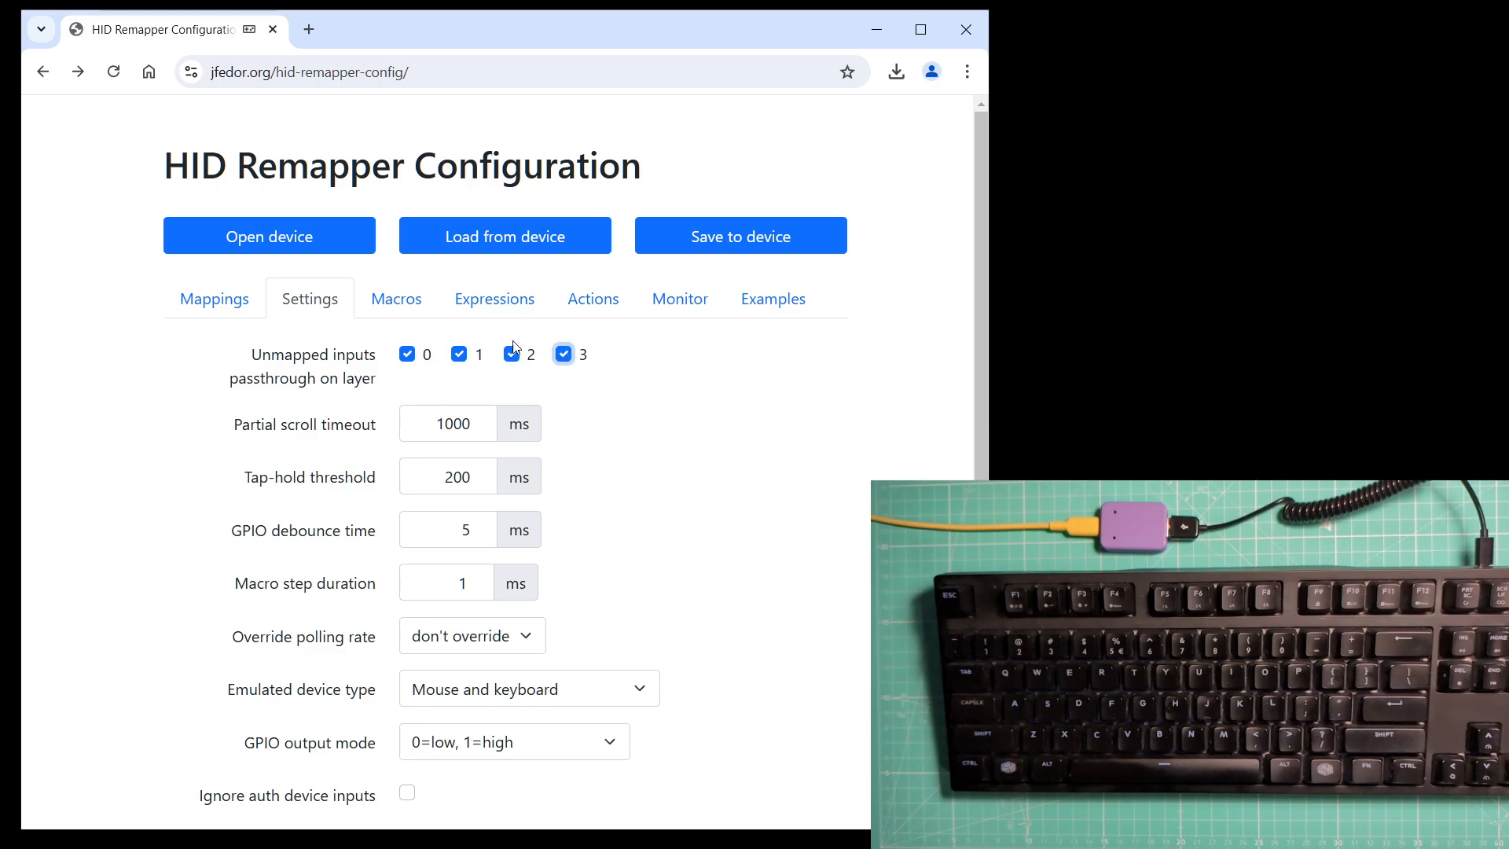
{"action": "left_click", "coordinate": [225, 306]}
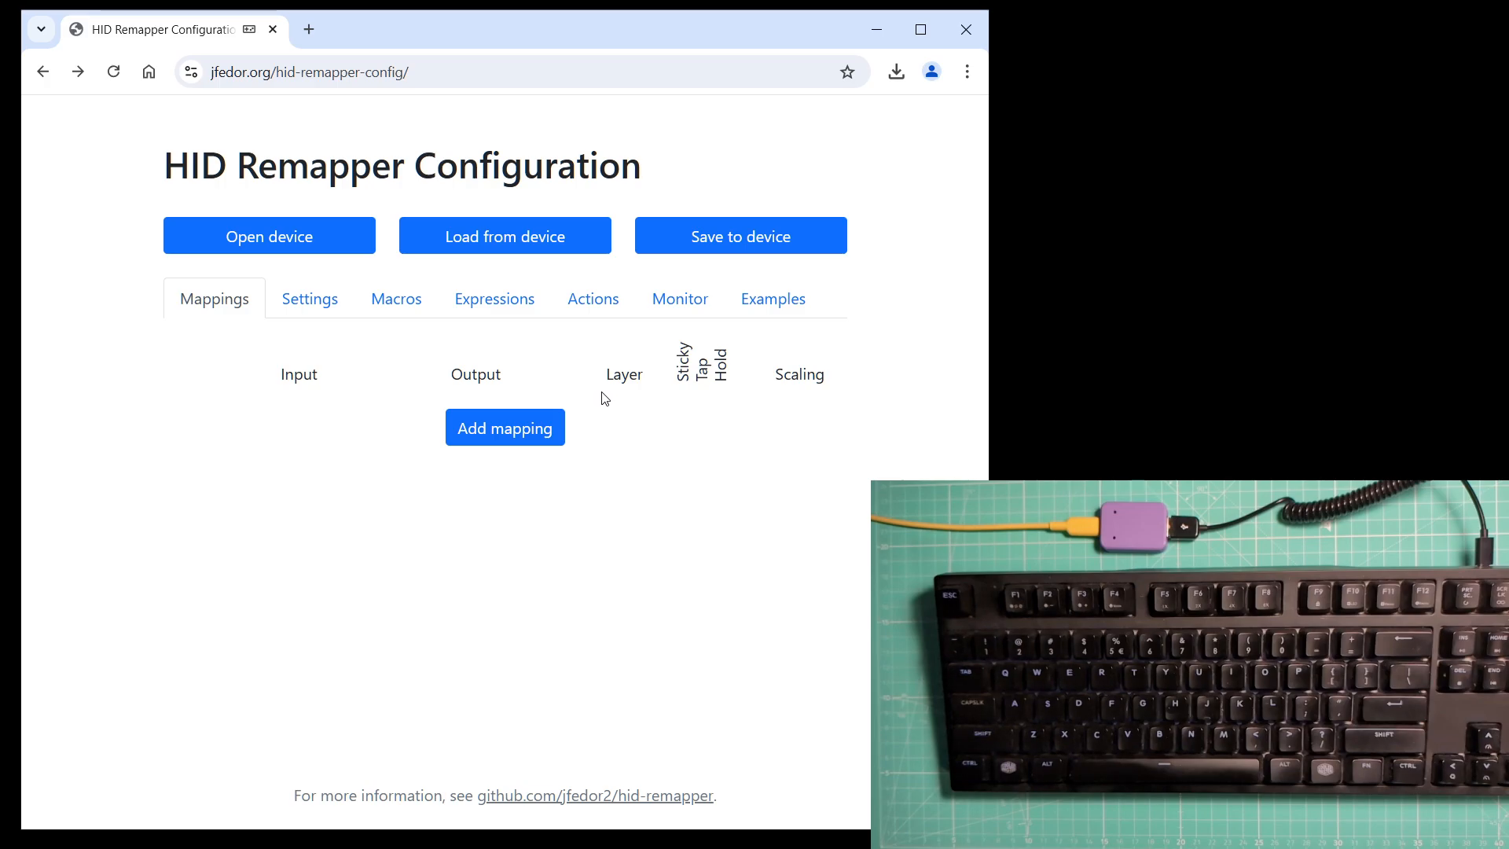
Add a mapping with input A and output B.
{"action": "left_click", "coordinate": [498, 428]}
{"action": "left_click", "coordinate": [318, 405]}
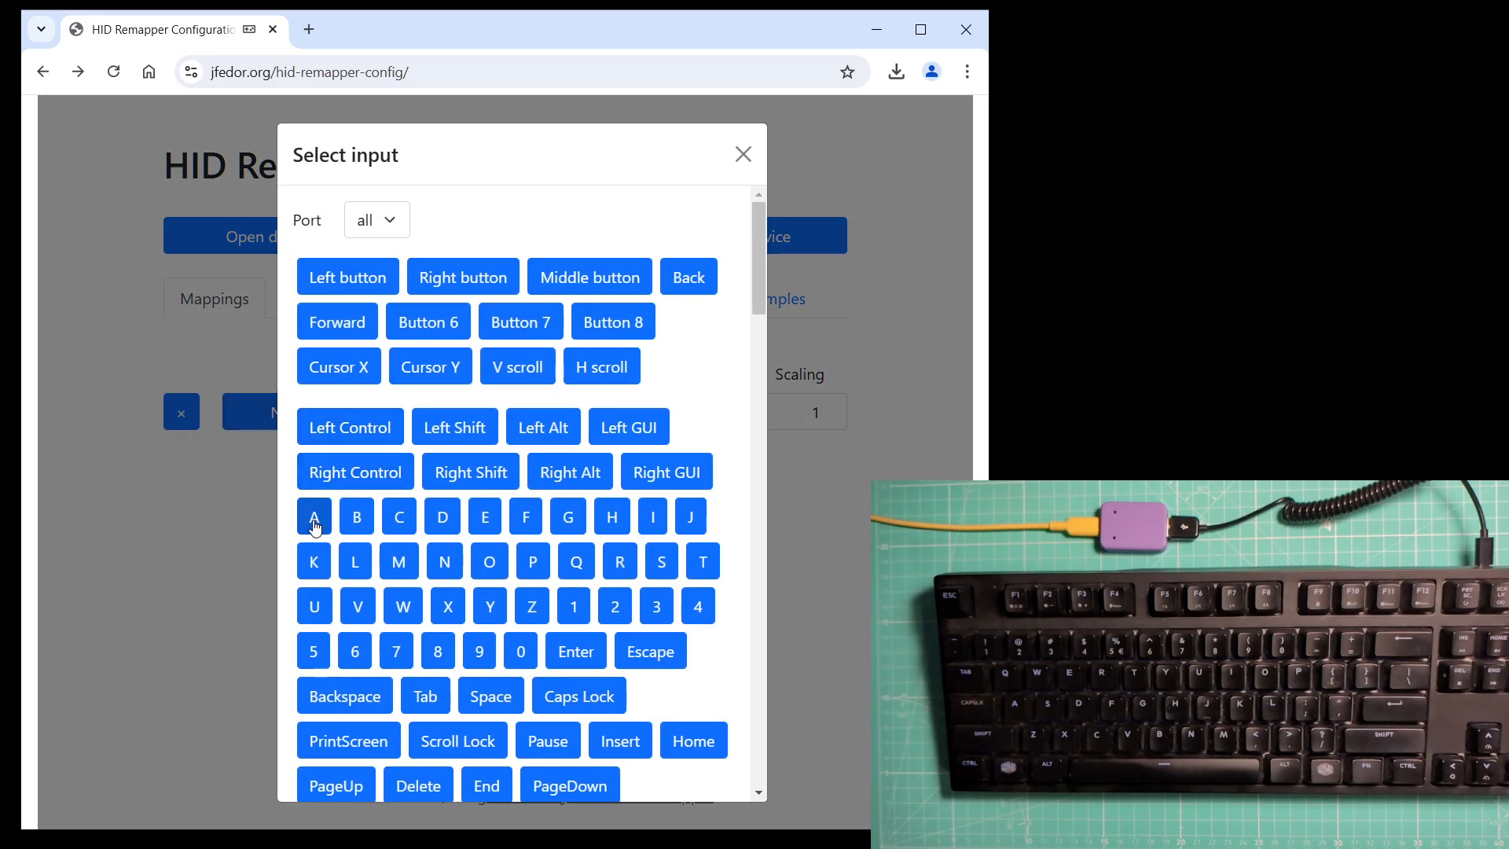
{"action": "left_click", "coordinate": [313, 518]}
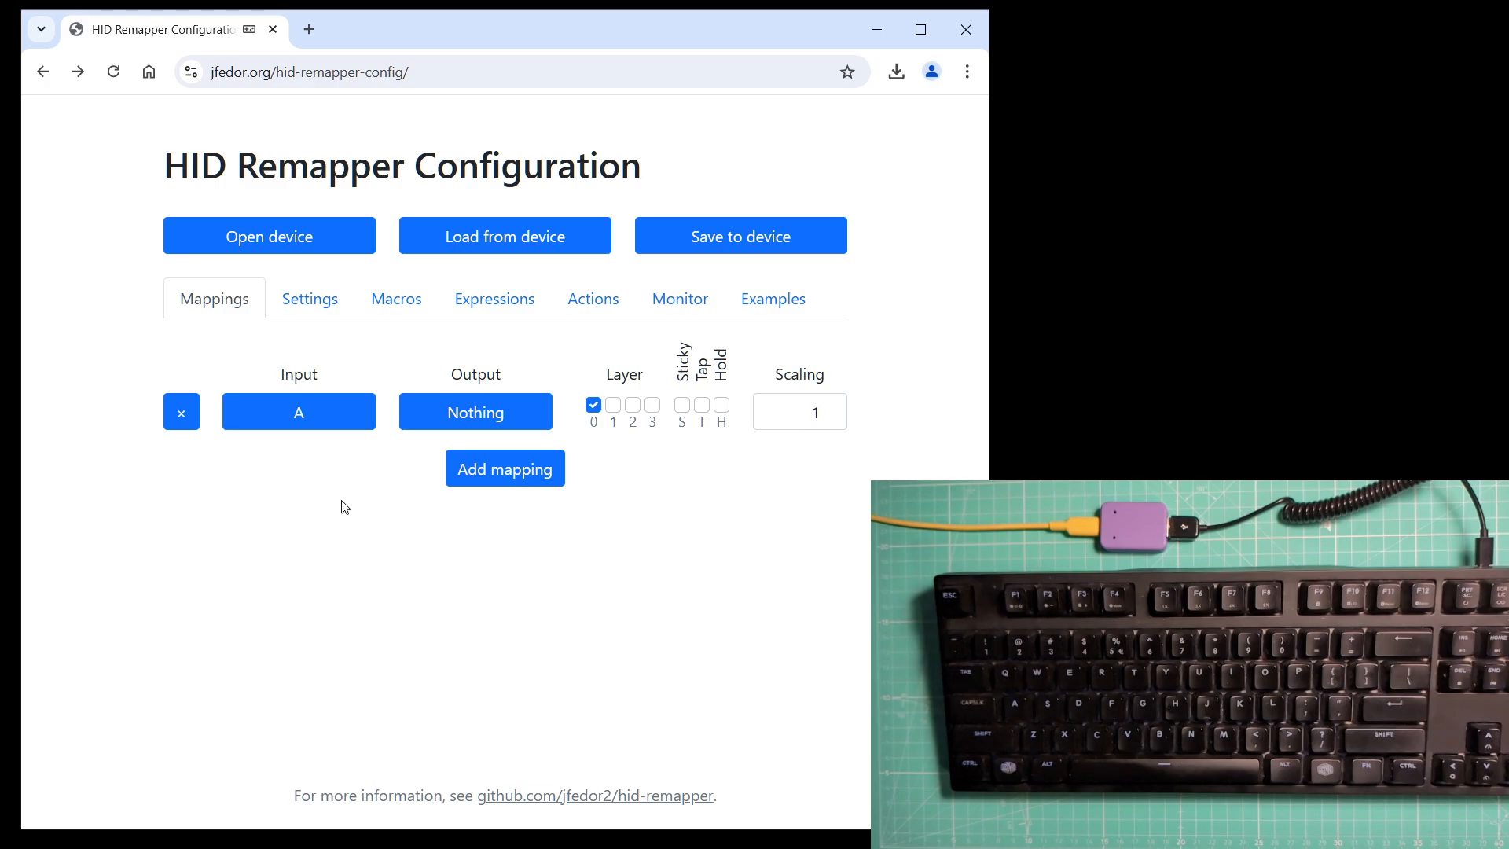
{"action": "left_click", "coordinate": [472, 424]}
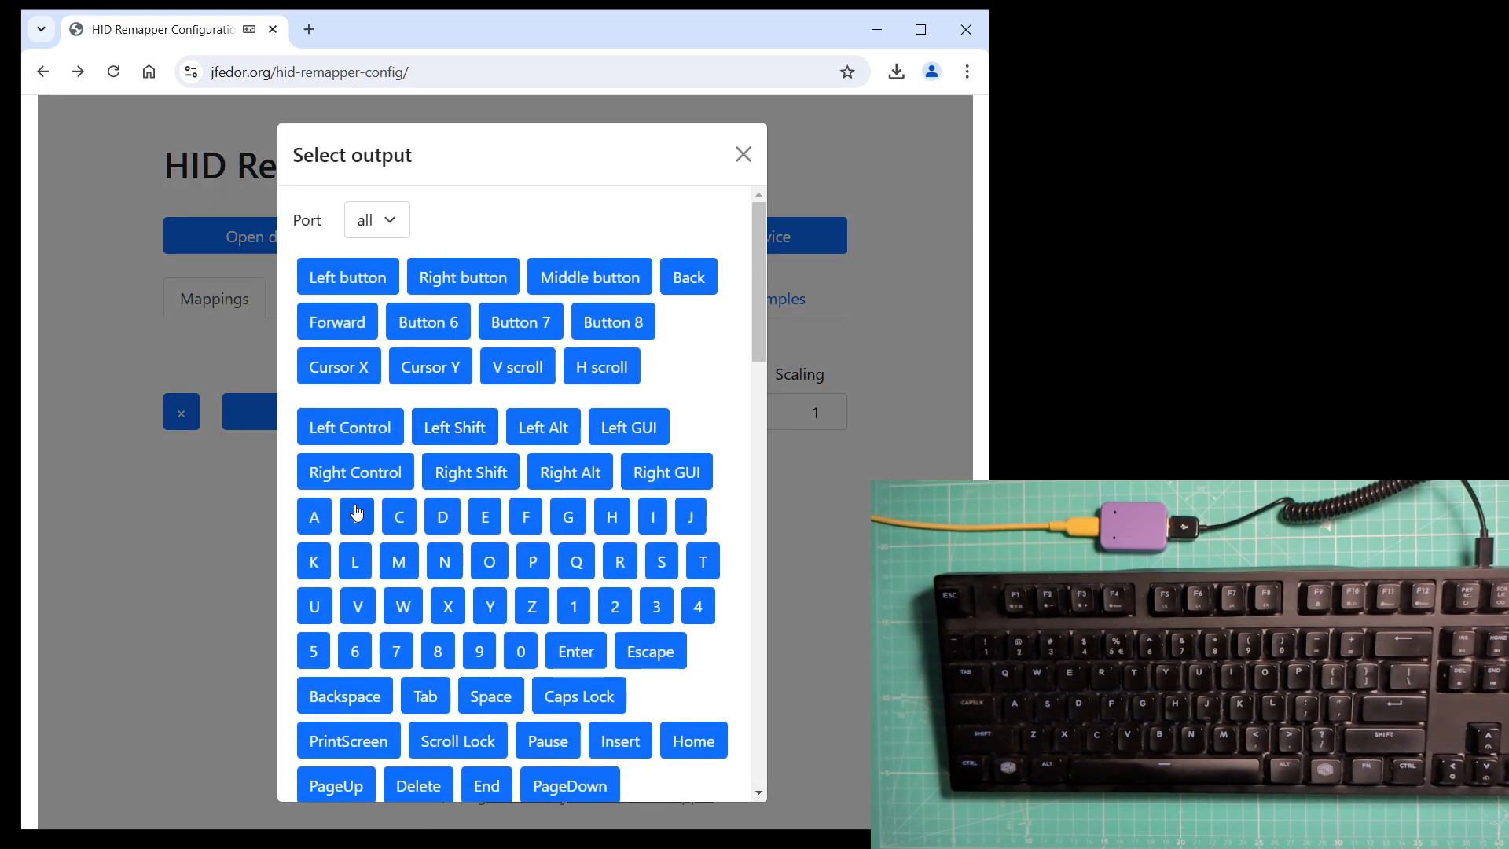
{"action": "left_click", "coordinate": [355, 516]}
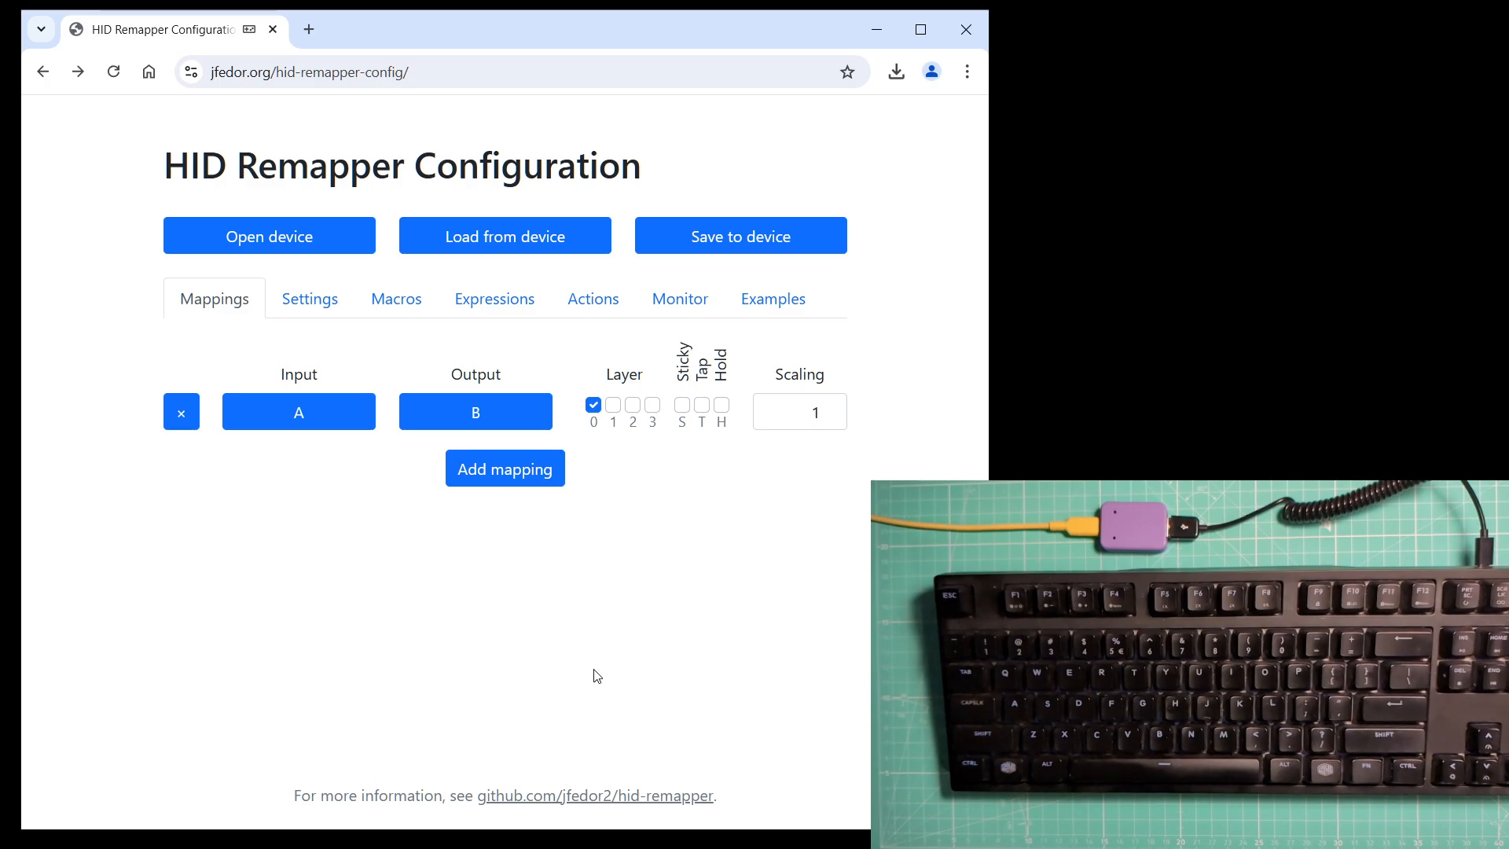
Add a second mapping with input Left Shift and output Layer 1.
{"action": "left_click", "coordinate": [326, 304]}
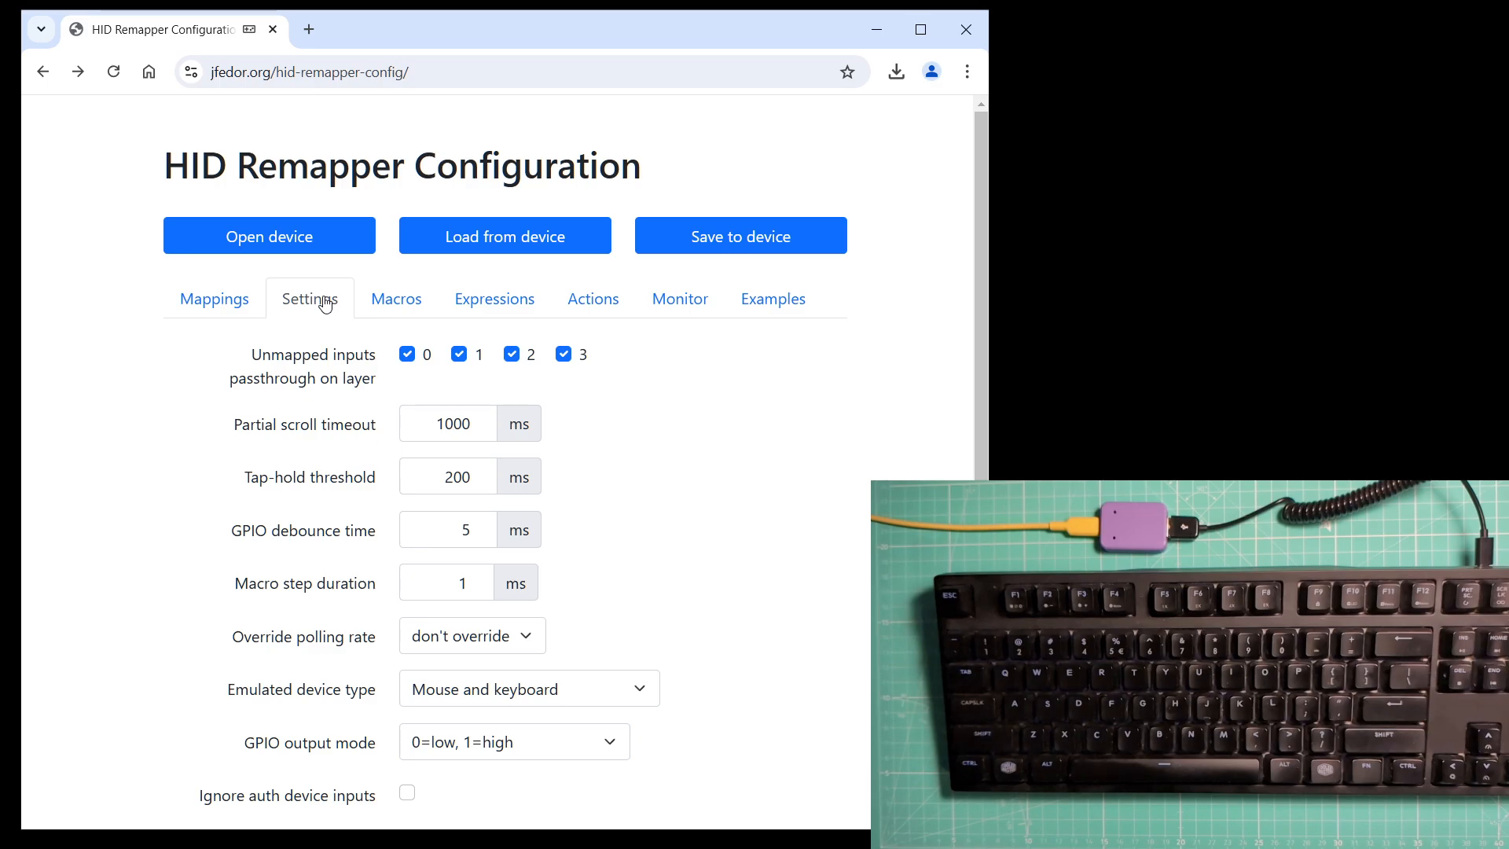
{"action": "left_click", "coordinate": [232, 297]}
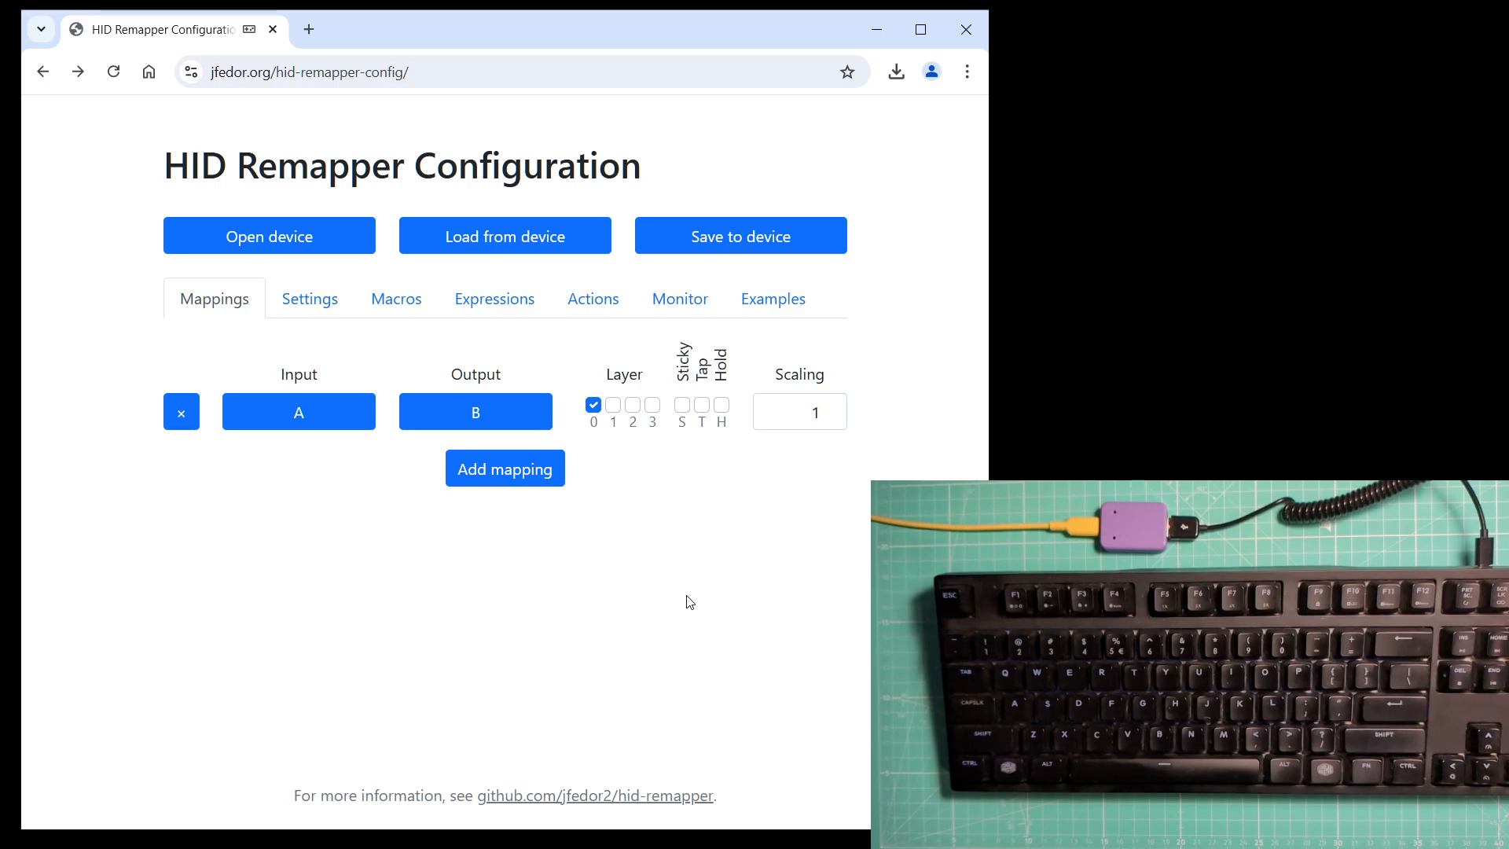
{"action": "left_click", "coordinate": [536, 480]}
{"action": "left_click", "coordinate": [313, 445]}
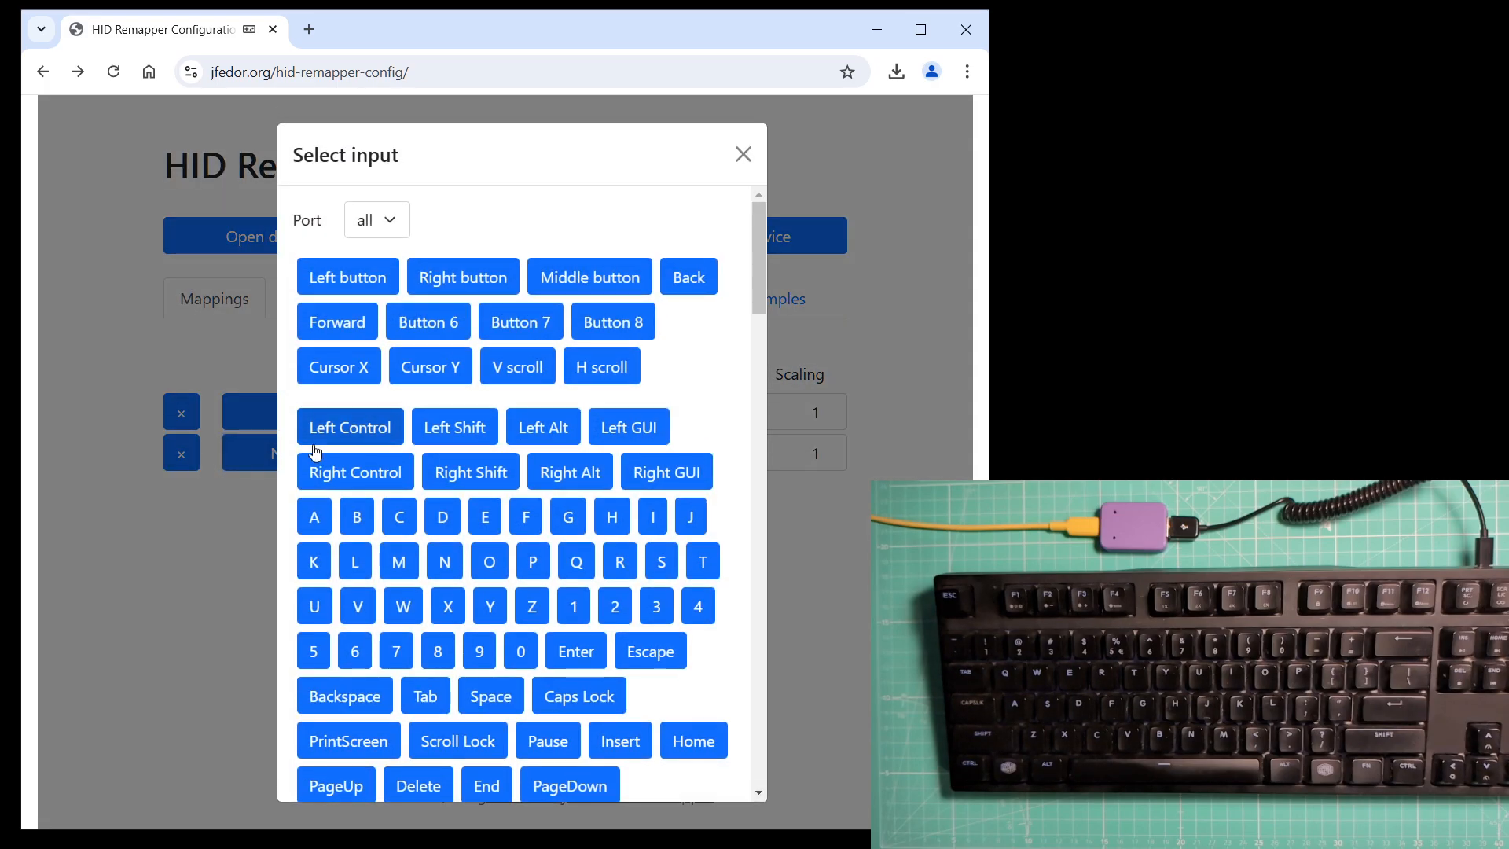
{"action": "left_click", "coordinate": [449, 428]}
{"action": "left_click", "coordinate": [447, 449]}
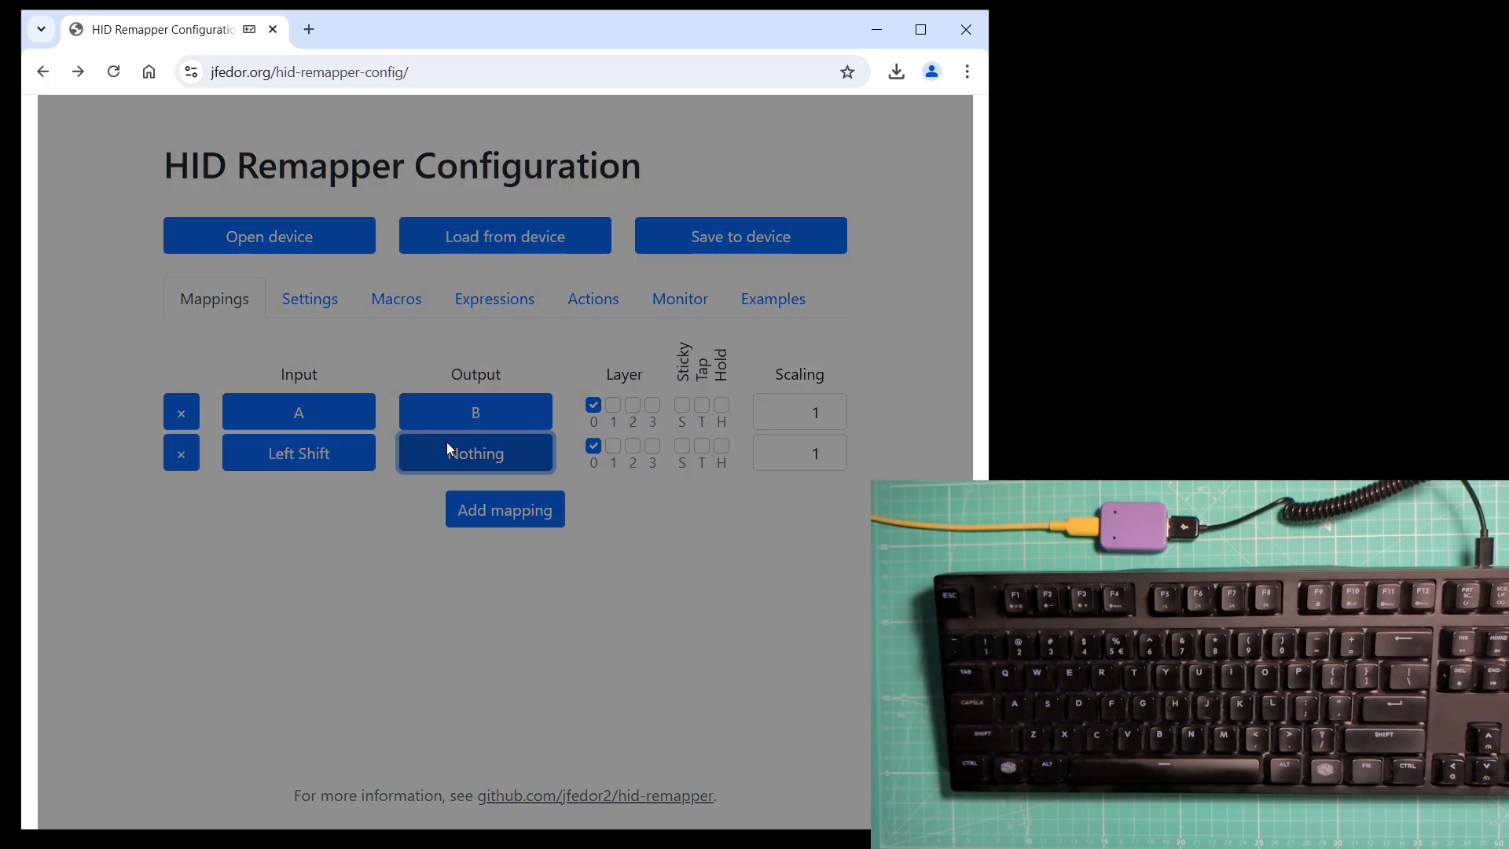
{"action": "scroll", "coordinate": [565, 489], "scroll_direction": "down", "scroll_amount": 10}
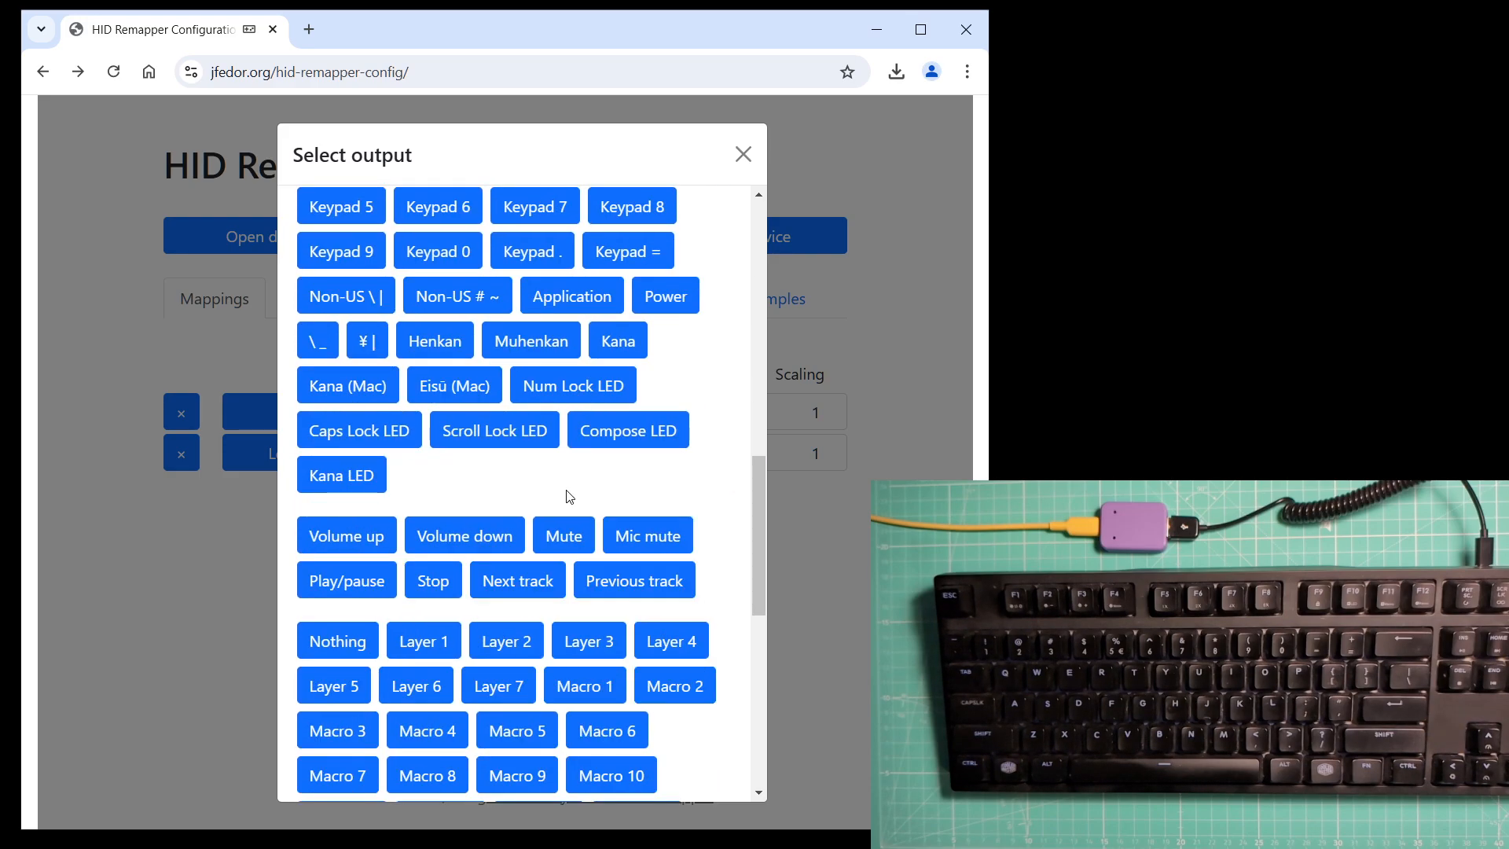
{"action": "left_click", "coordinate": [424, 641]}
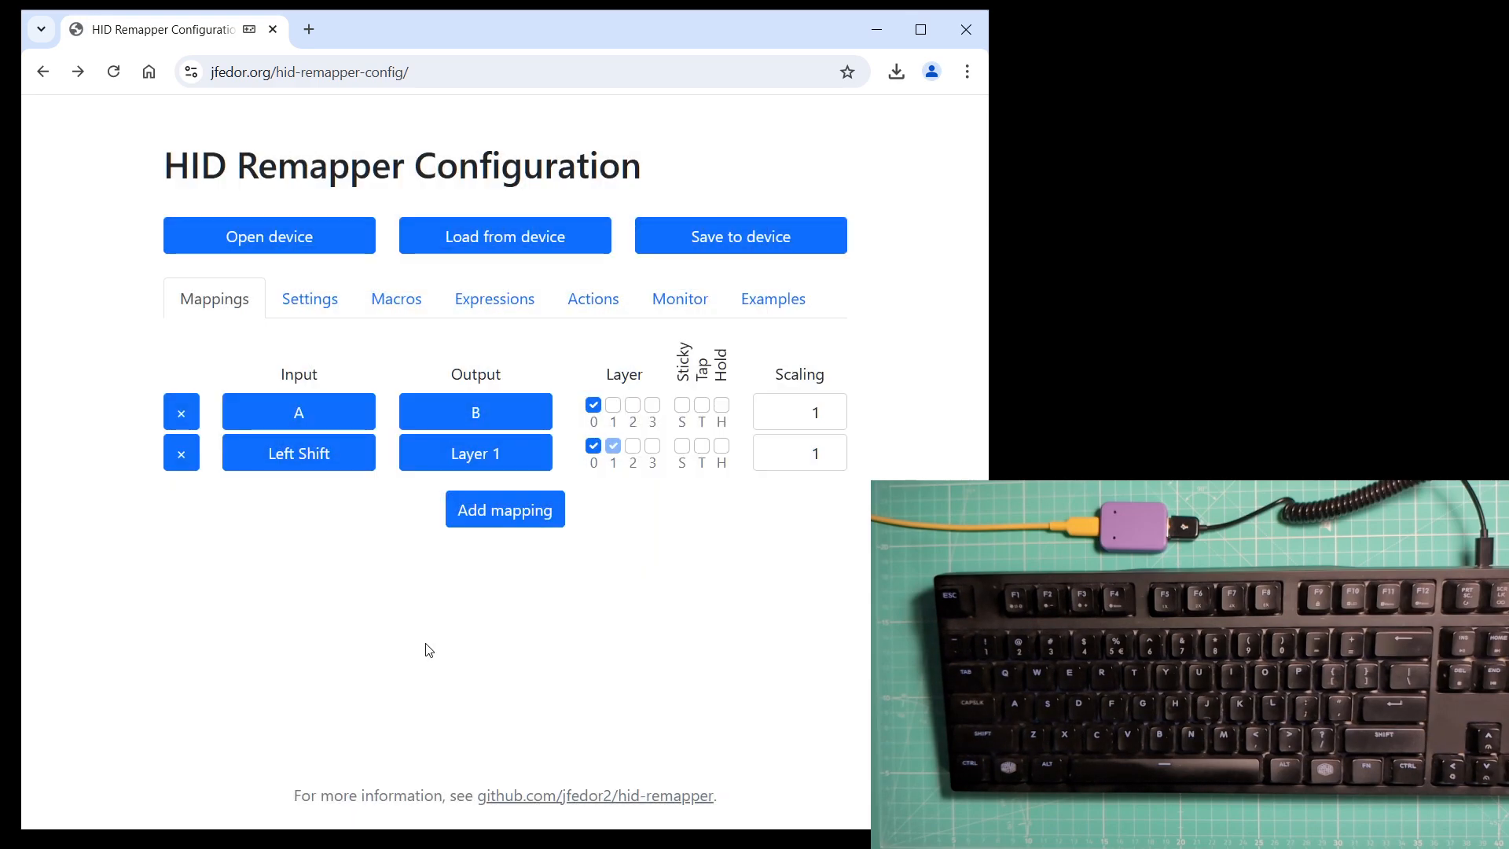
Save the configuration to the device and switch to Notepad.
{"action": "left_click", "coordinate": [751, 239]}
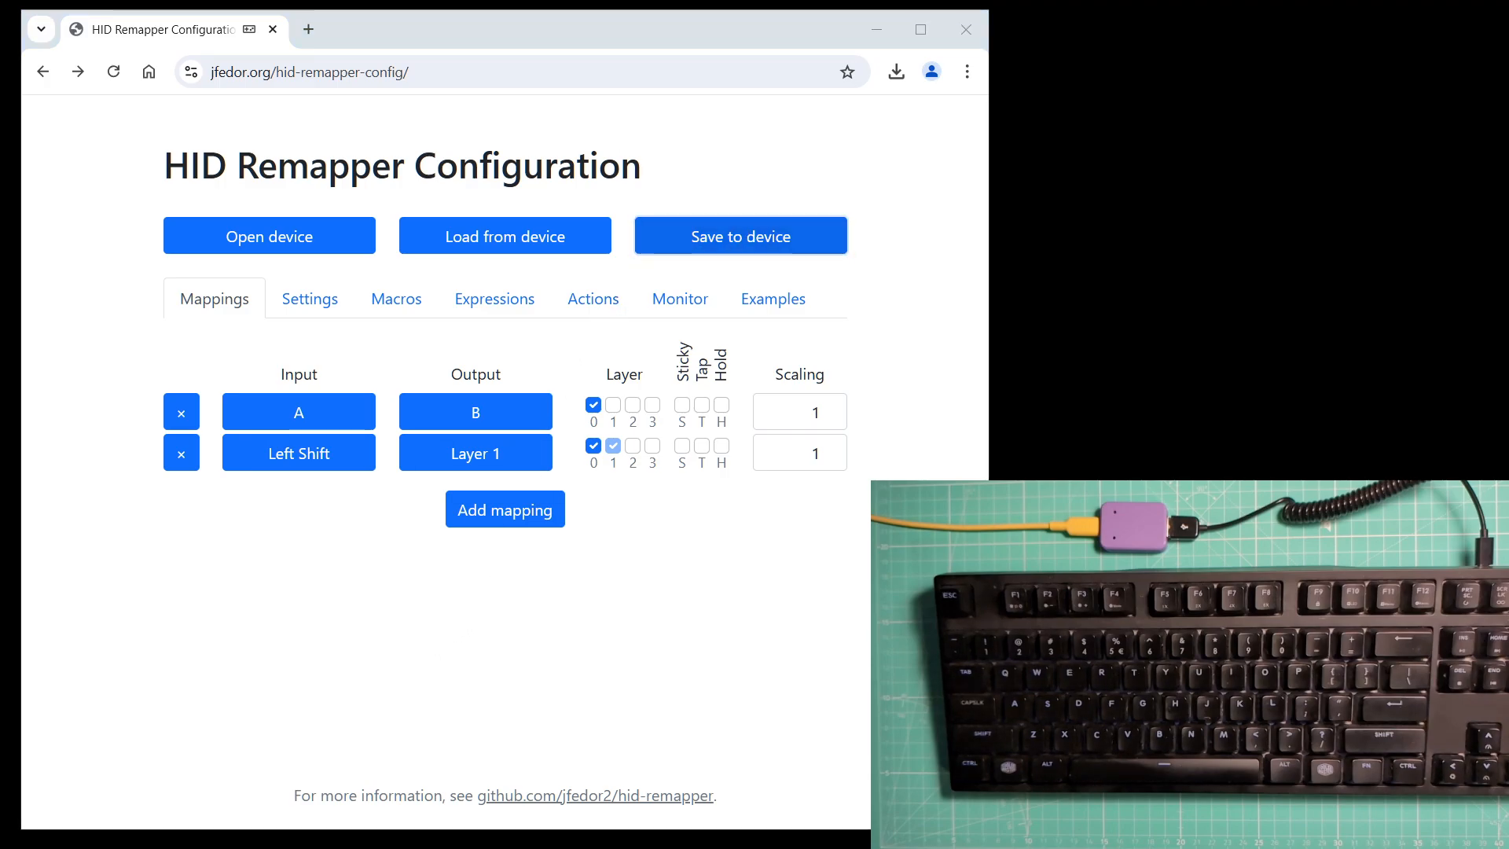
{"action": "left_click_drag", "start_coordinate": [0, 8], "coordinate": [727, 181]}
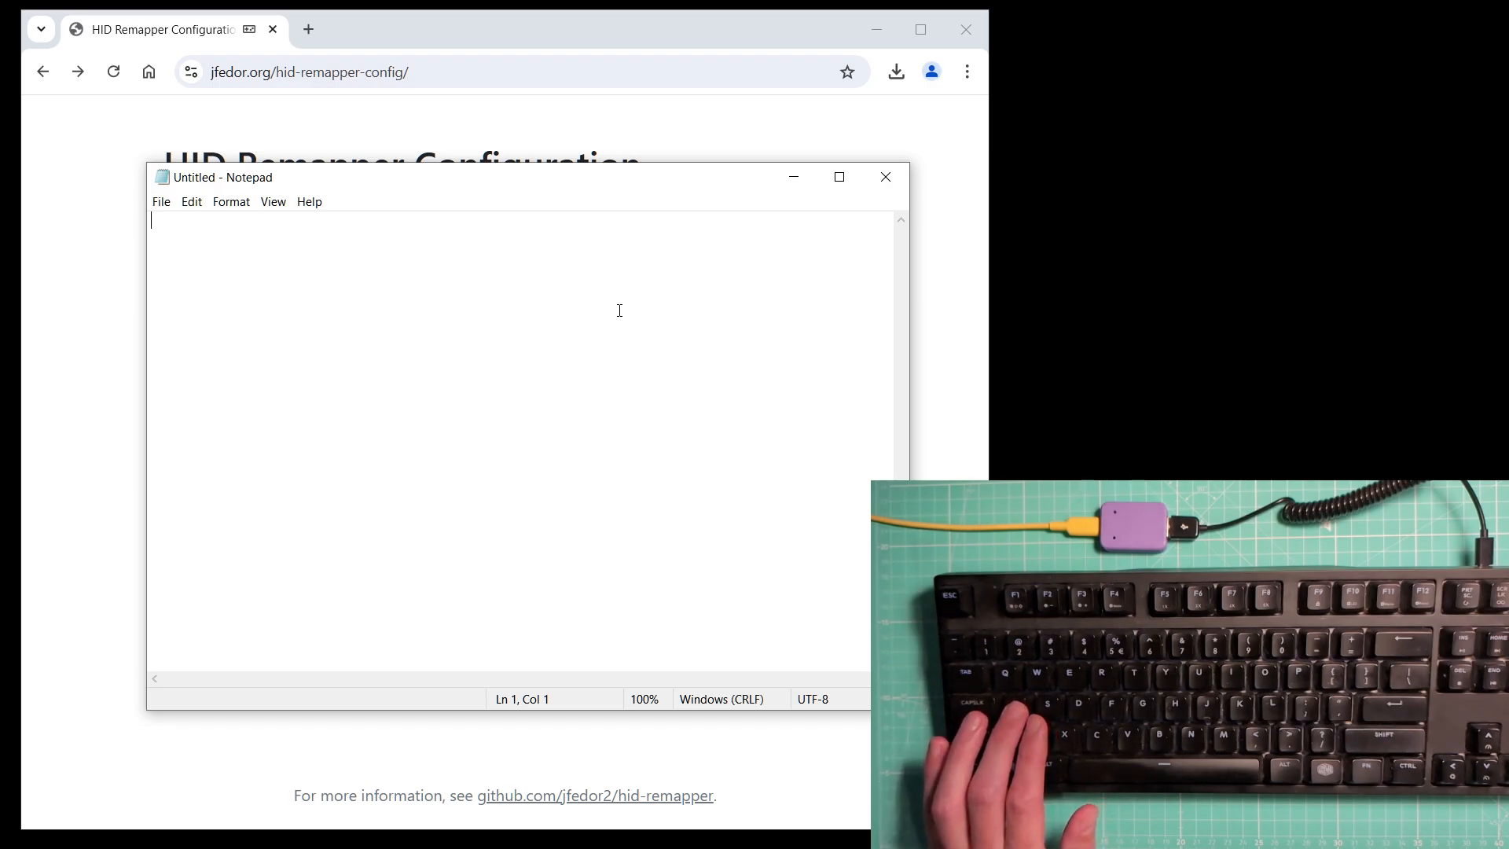
Type with the physical A key in Notepad, first alone and then while holding Left Shift, to test the remapping.
{"action": "type", "text": "bbb"}
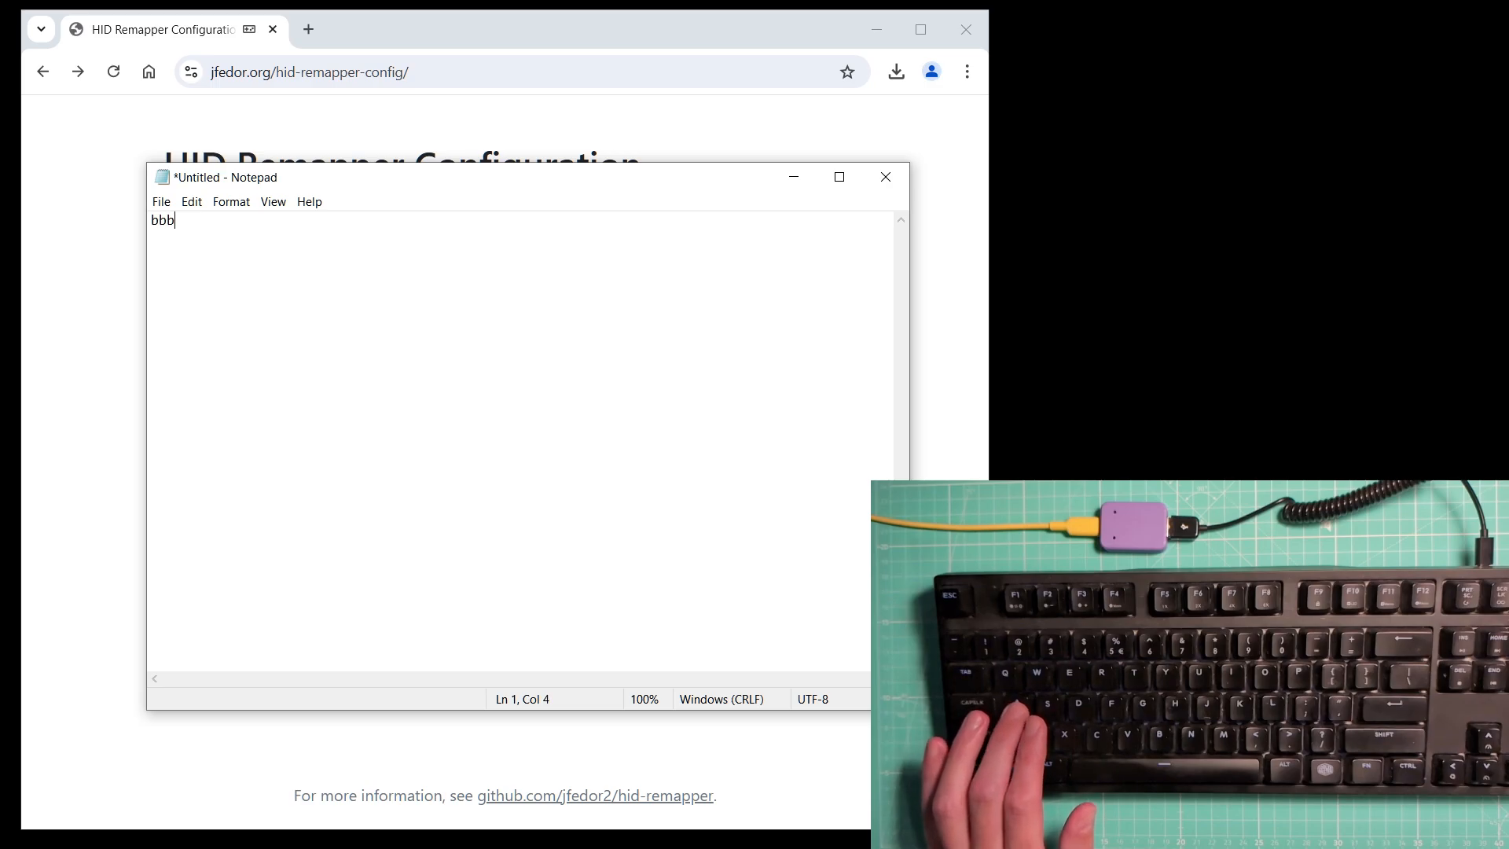
{"action": "type", "text": "bbbbbbbbbbbbb"}
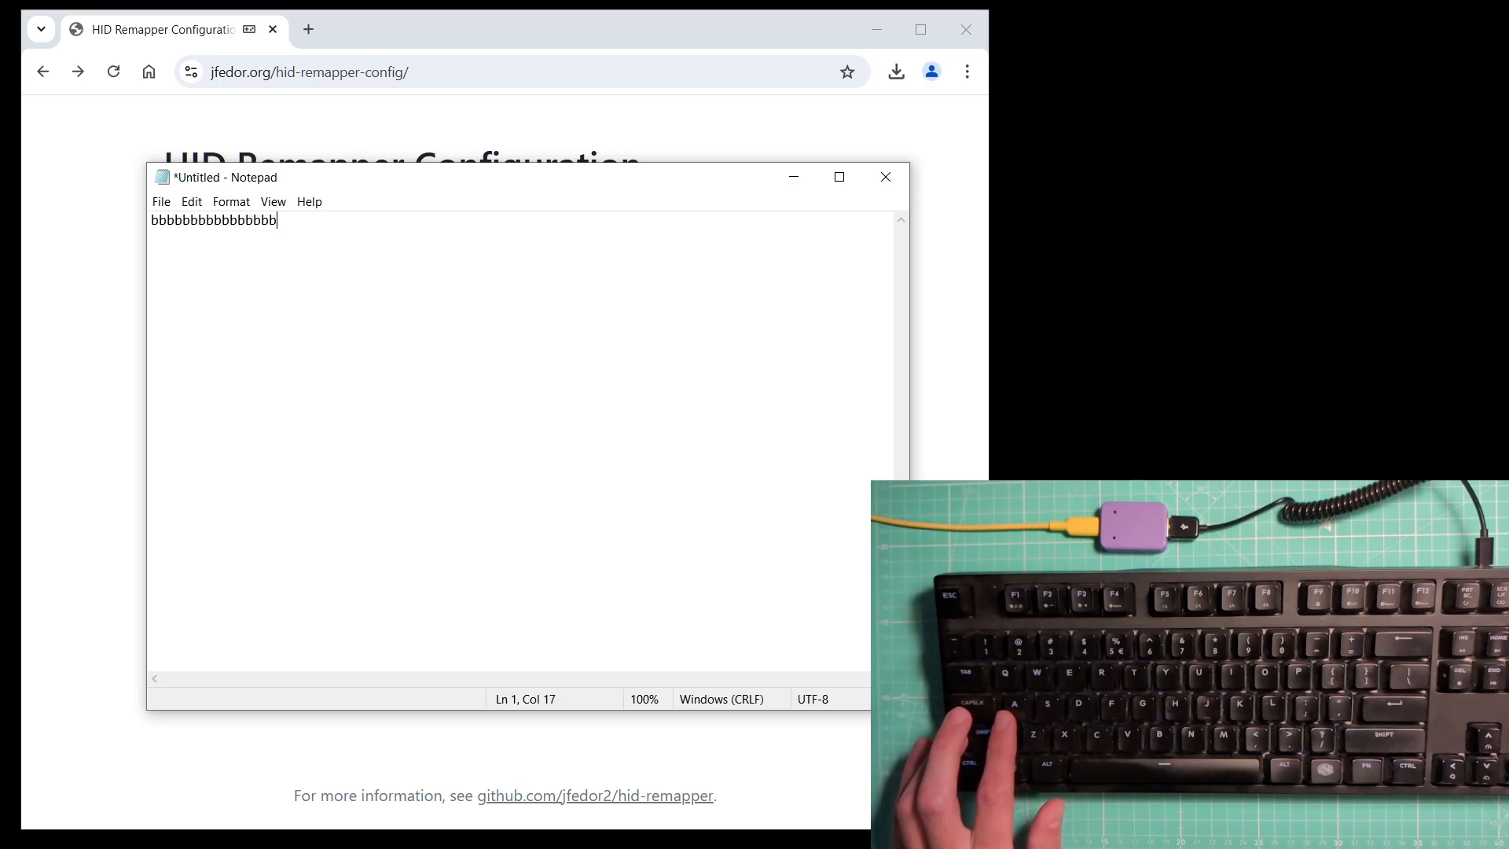
{"action": "type", "text": "a"}
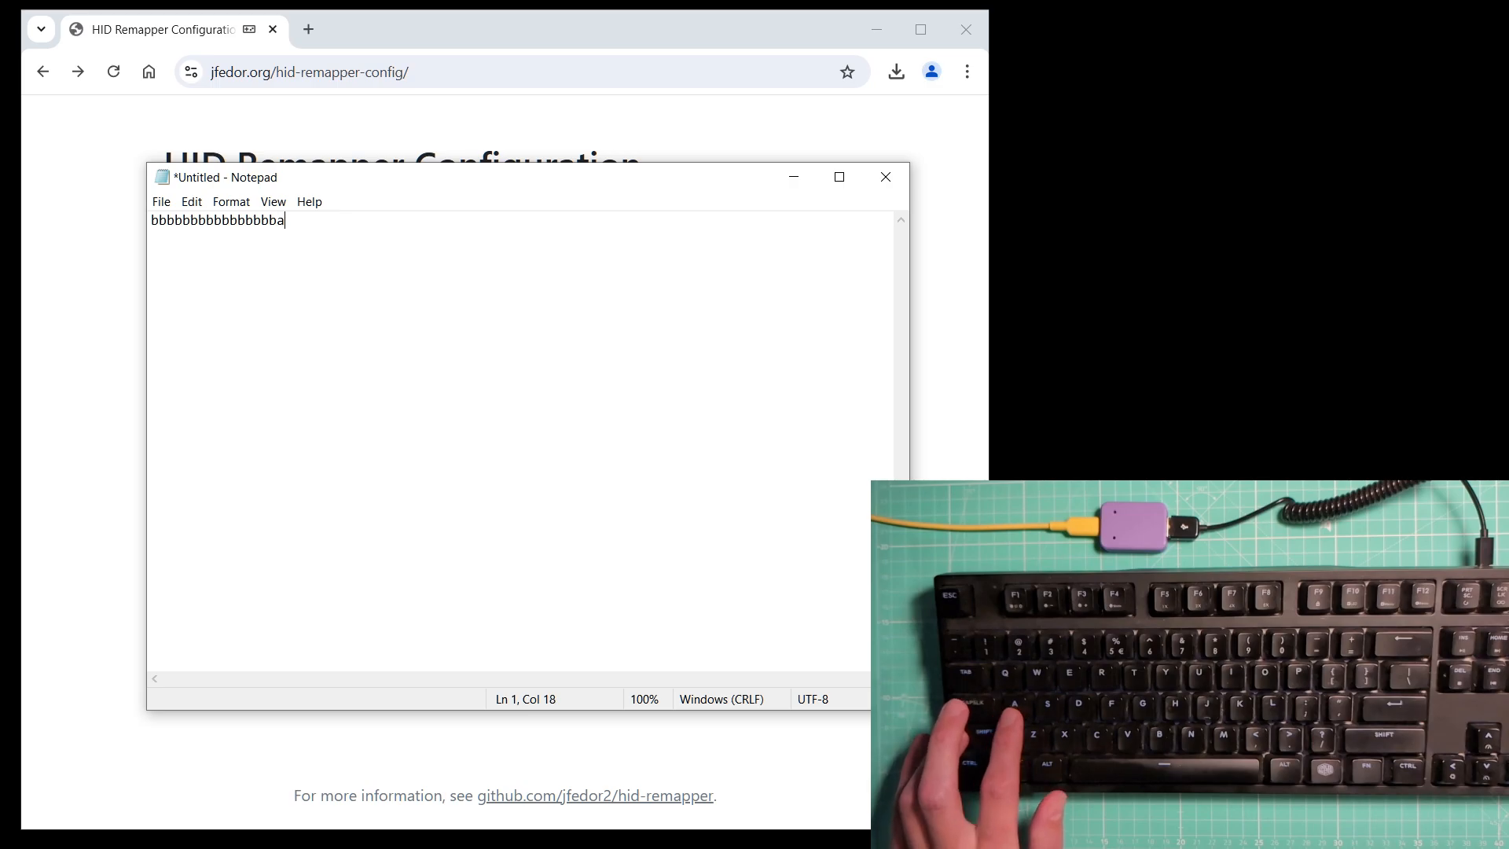
{"action": "type", "text": "aaaaaaaaaaaa"}
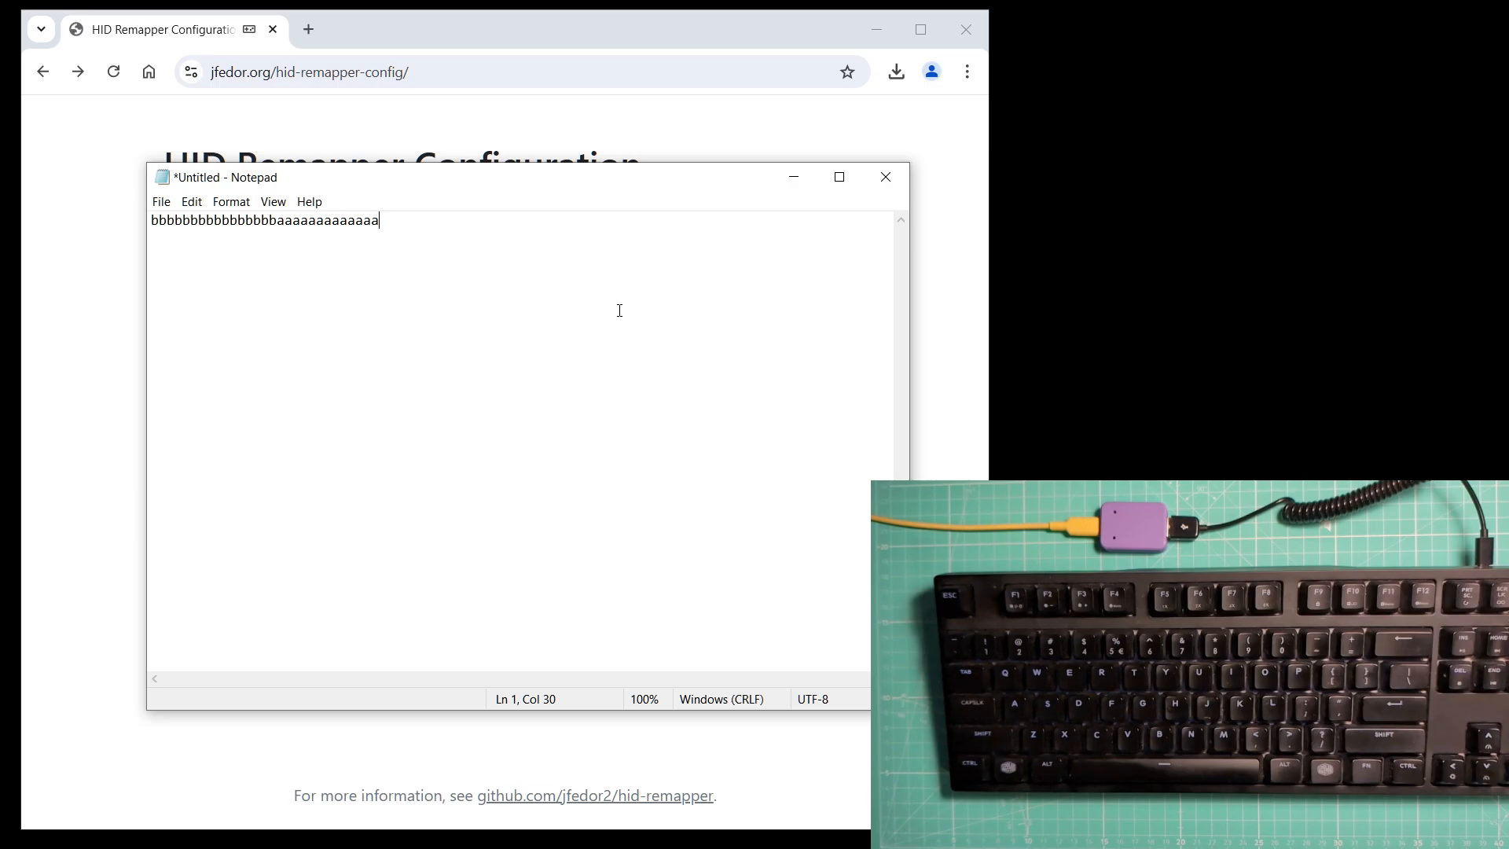
Return to the remapper and disable passthrough of unmapped inputs on layer 1.
{"action": "left_click_drag", "start_coordinate": [578, 161], "coordinate": [0, 165]}
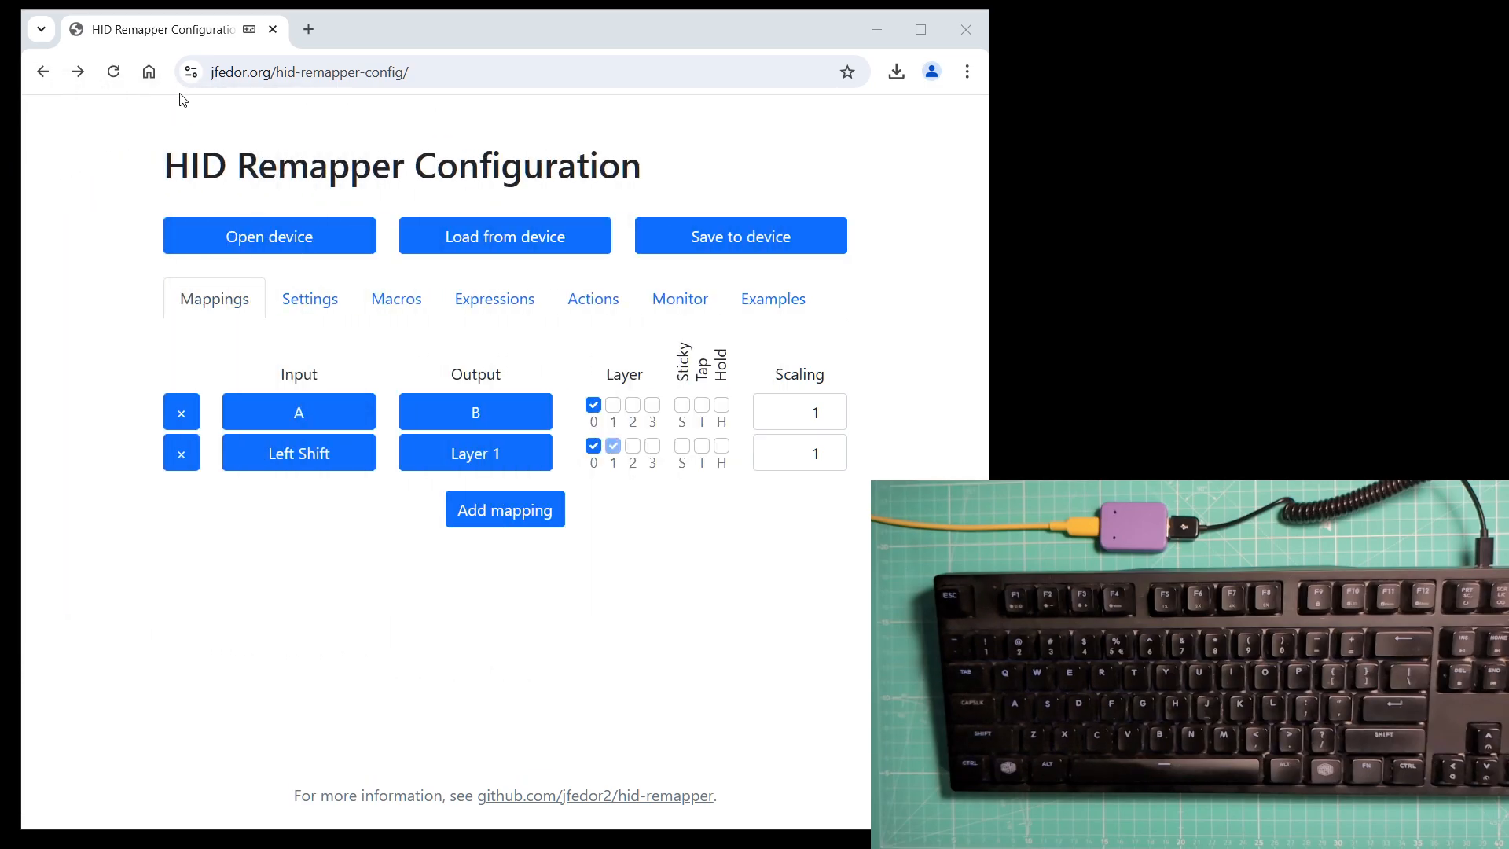
{"action": "left_click", "coordinate": [328, 296]}
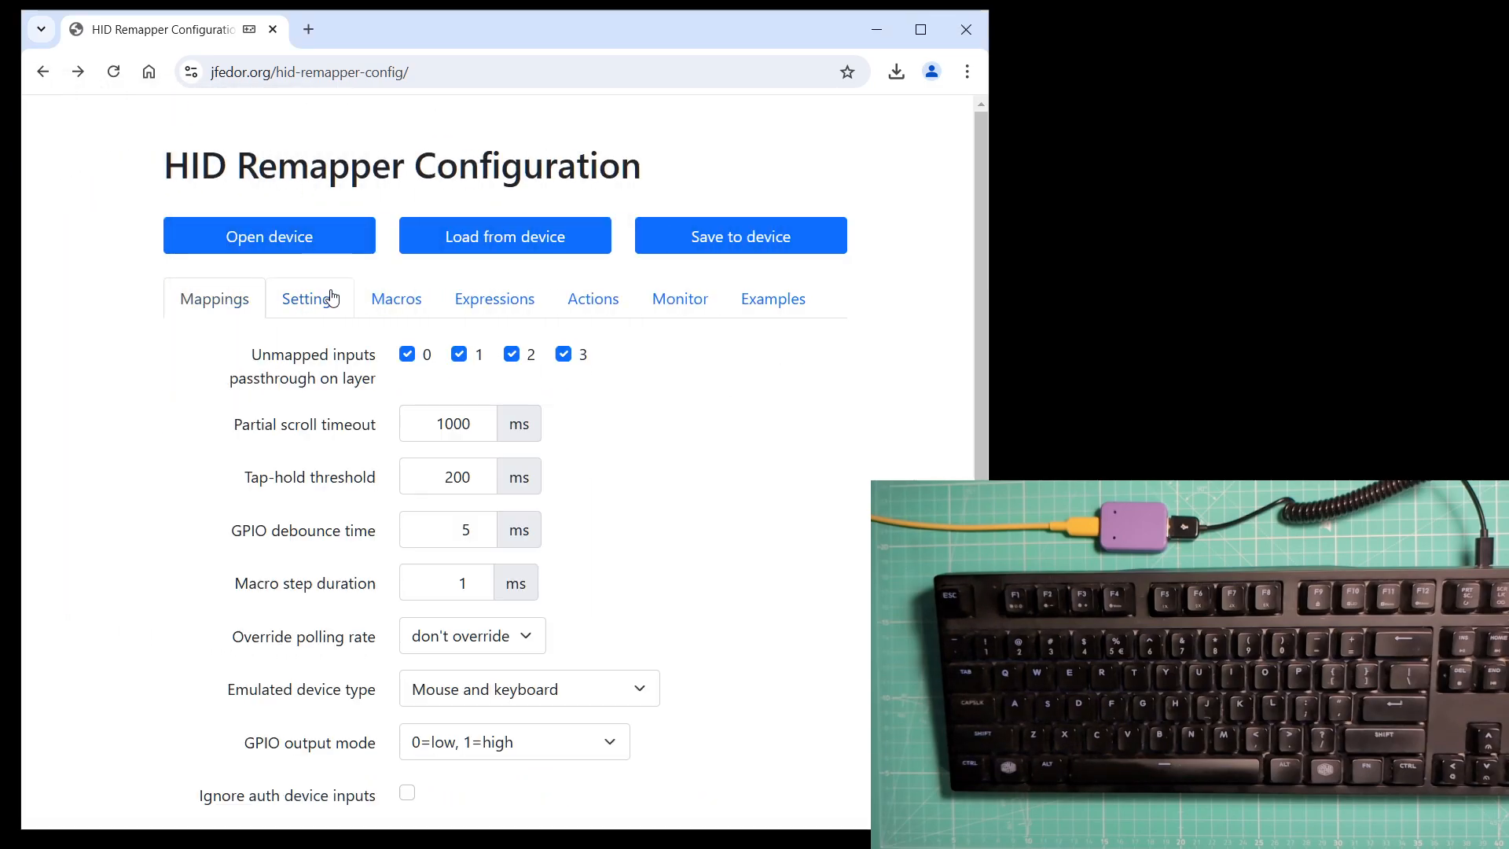
{"action": "left_click", "coordinate": [459, 355]}
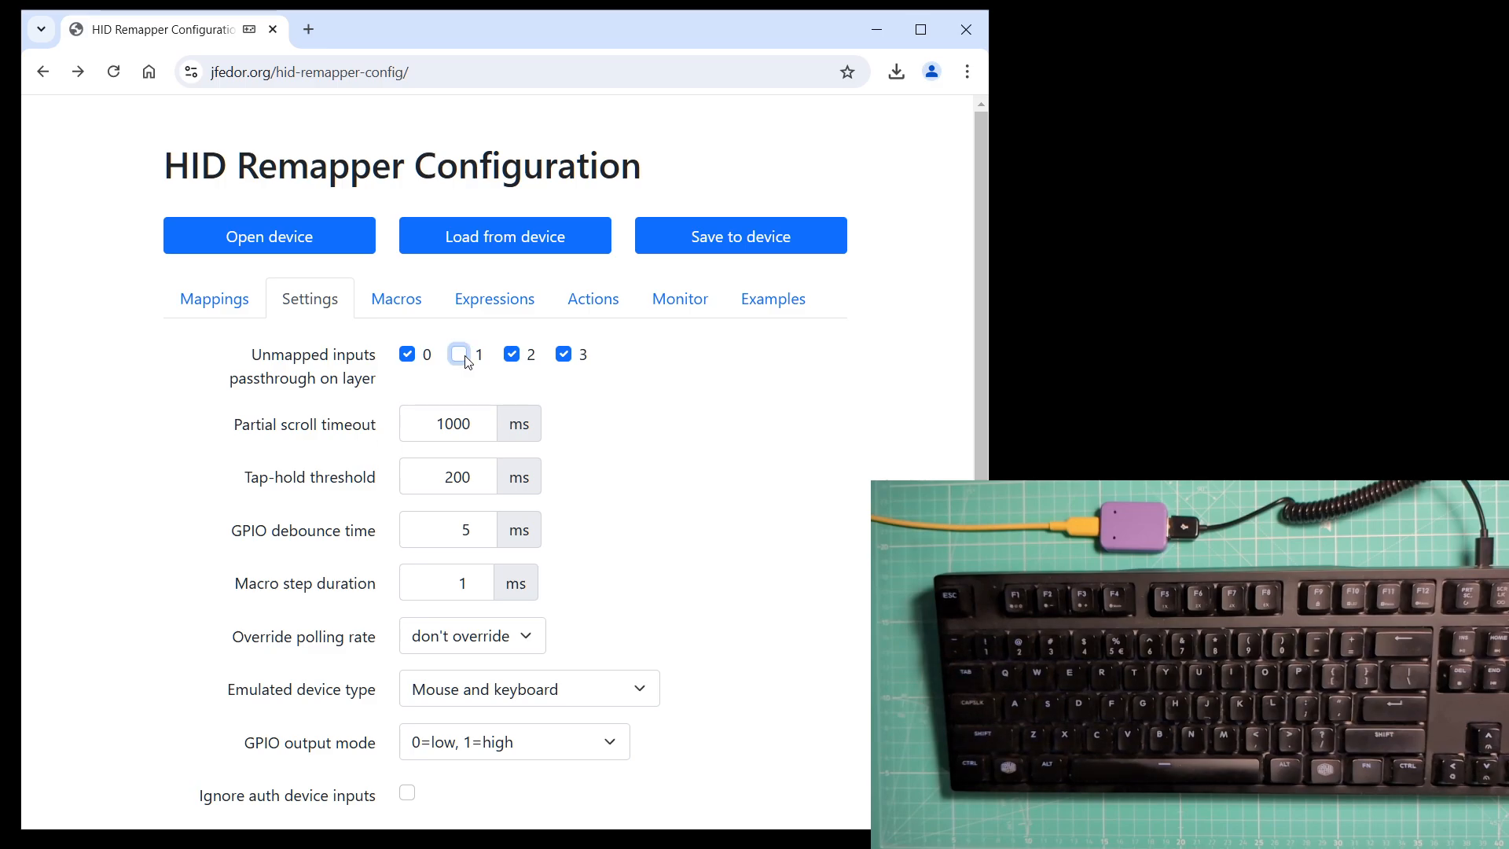
Save the layer-1 passthrough change to the device and start new lines in Notepad for testing.
{"action": "left_click", "coordinate": [737, 236]}
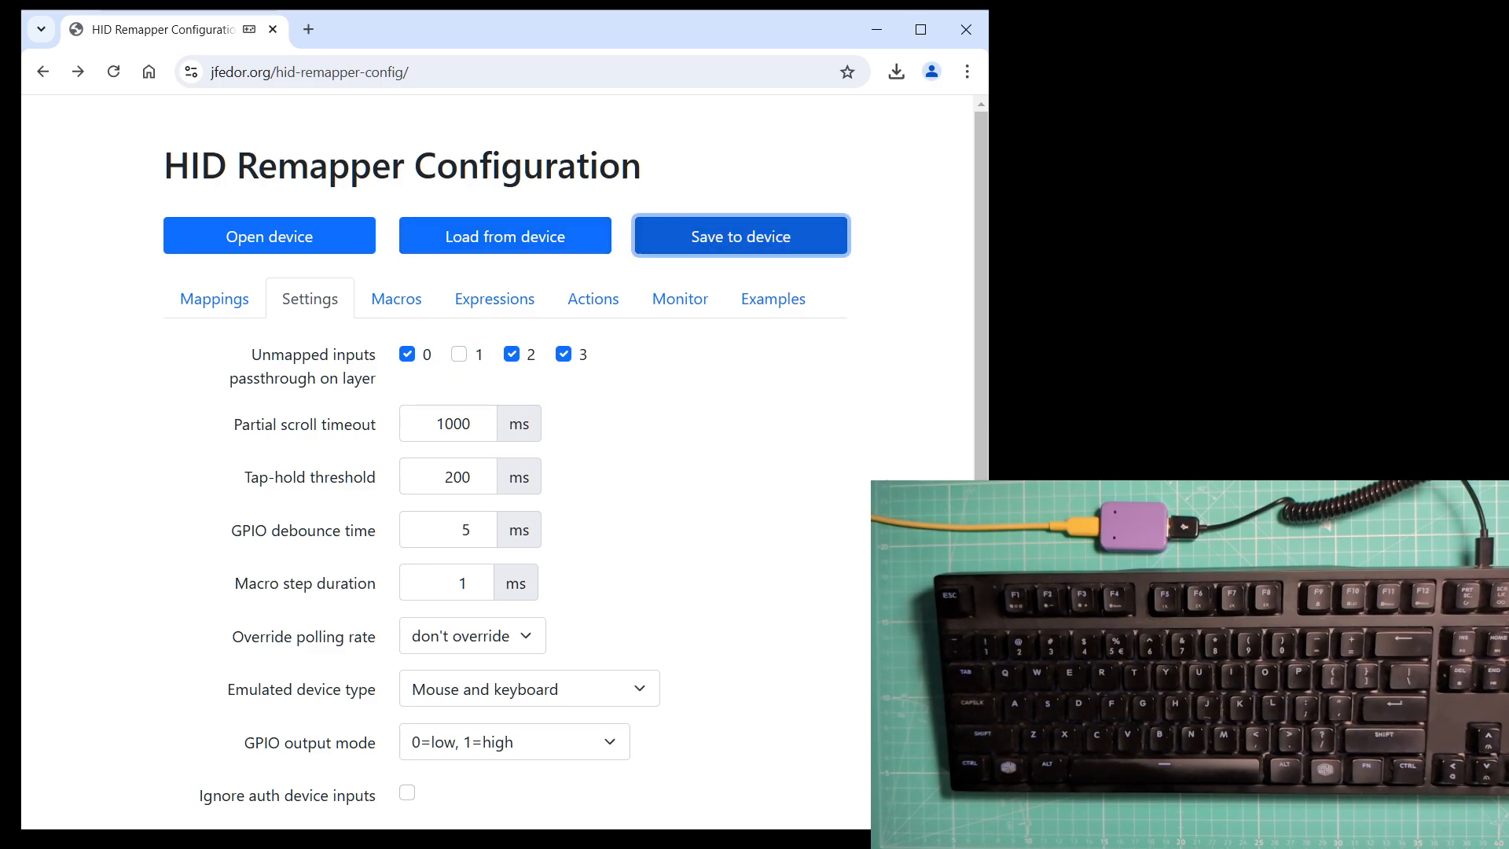
{"action": "left_click_drag", "start_coordinate": [0, 104], "coordinate": [716, 178]}
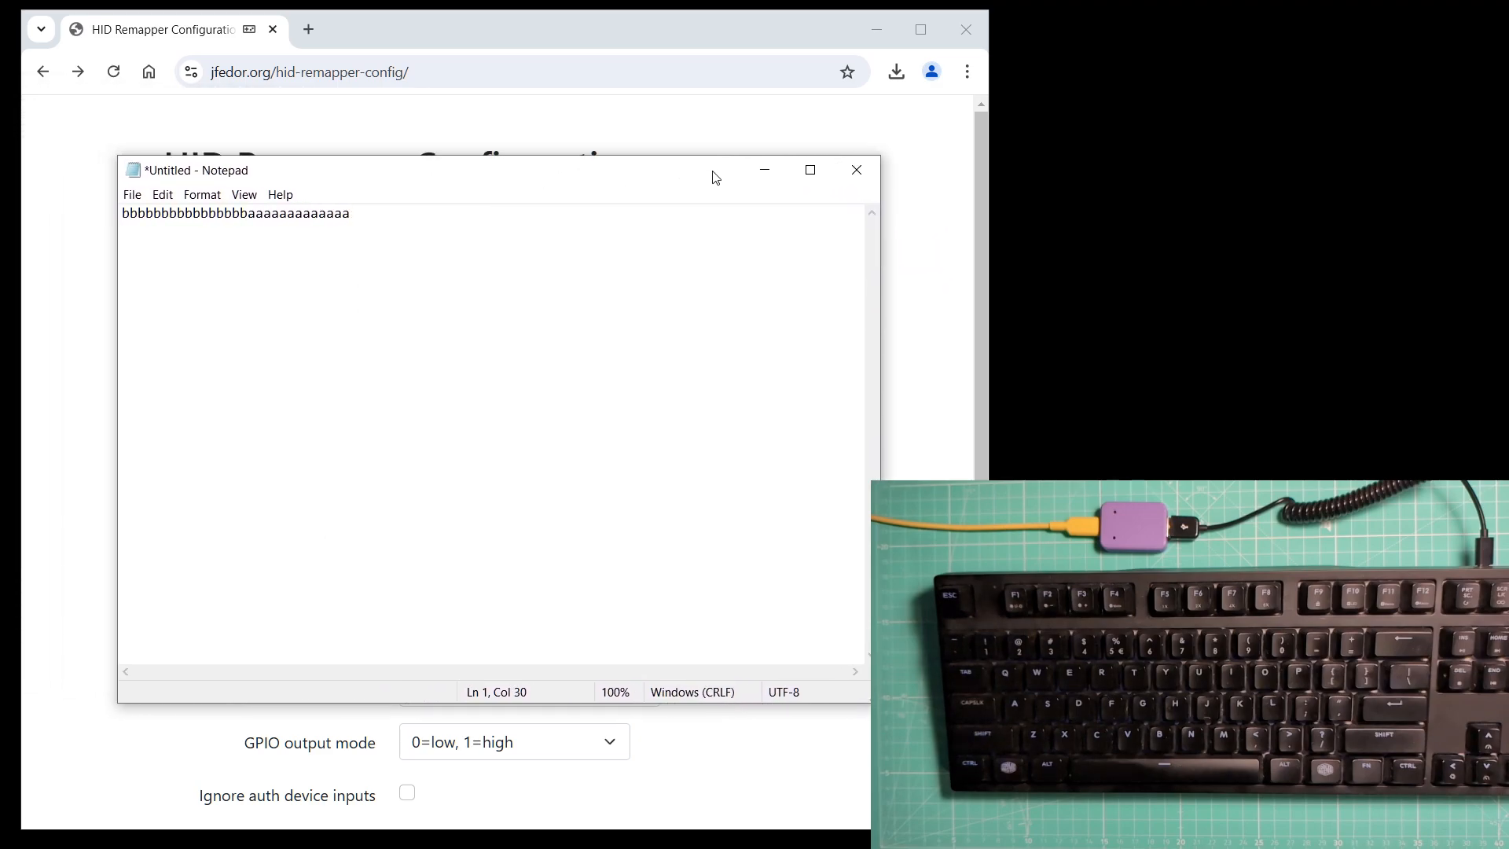
{"action": "key", "text": "Return"}
{"action": "key", "text": "Return"}
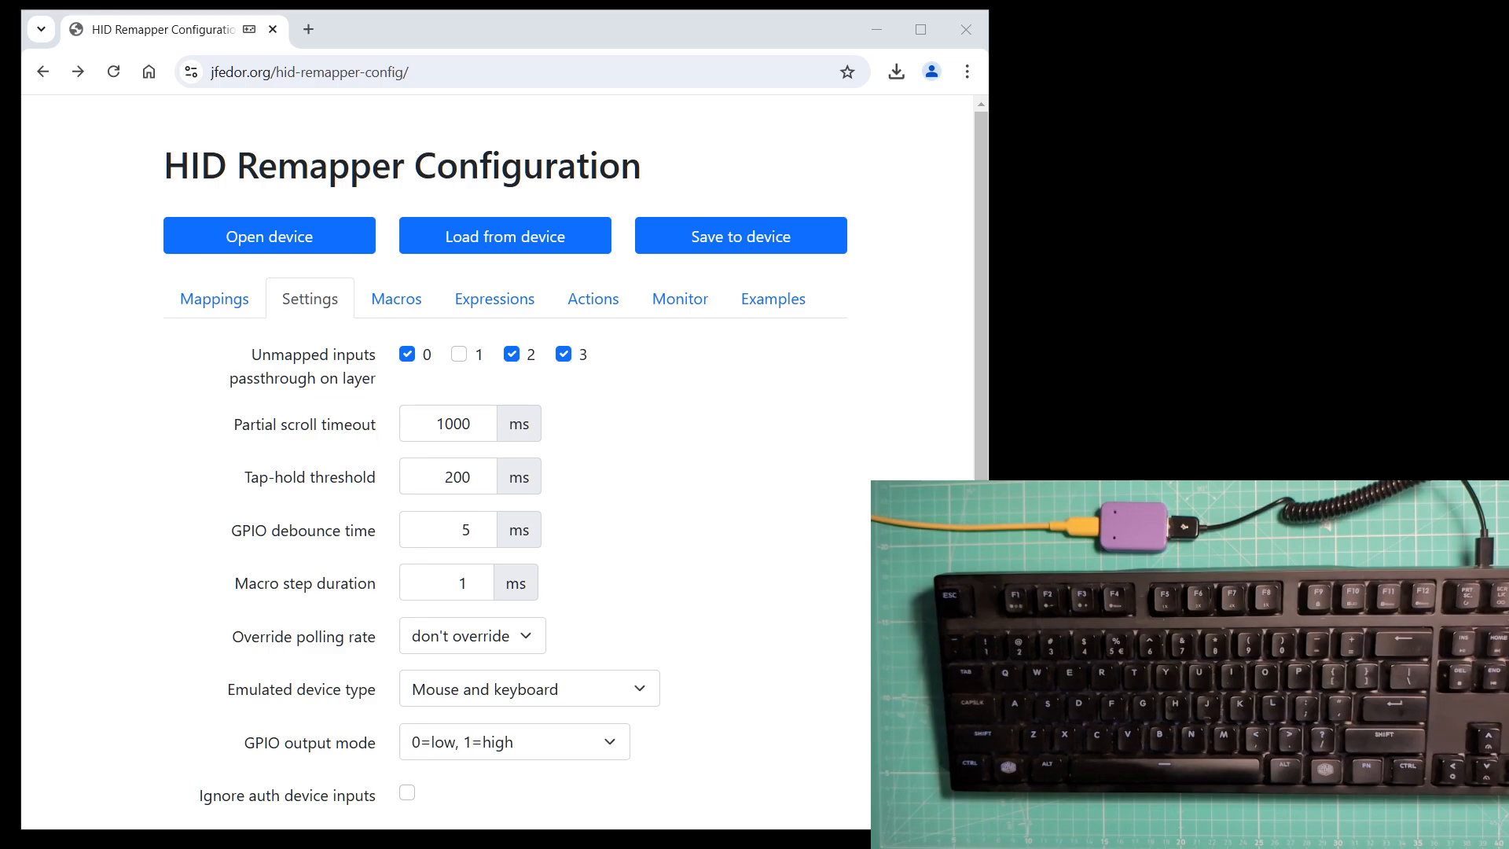
Re-enable unmapped-input passthrough on layer 1 and delete both existing mappings.
{"action": "left_click", "coordinate": [459, 355]}
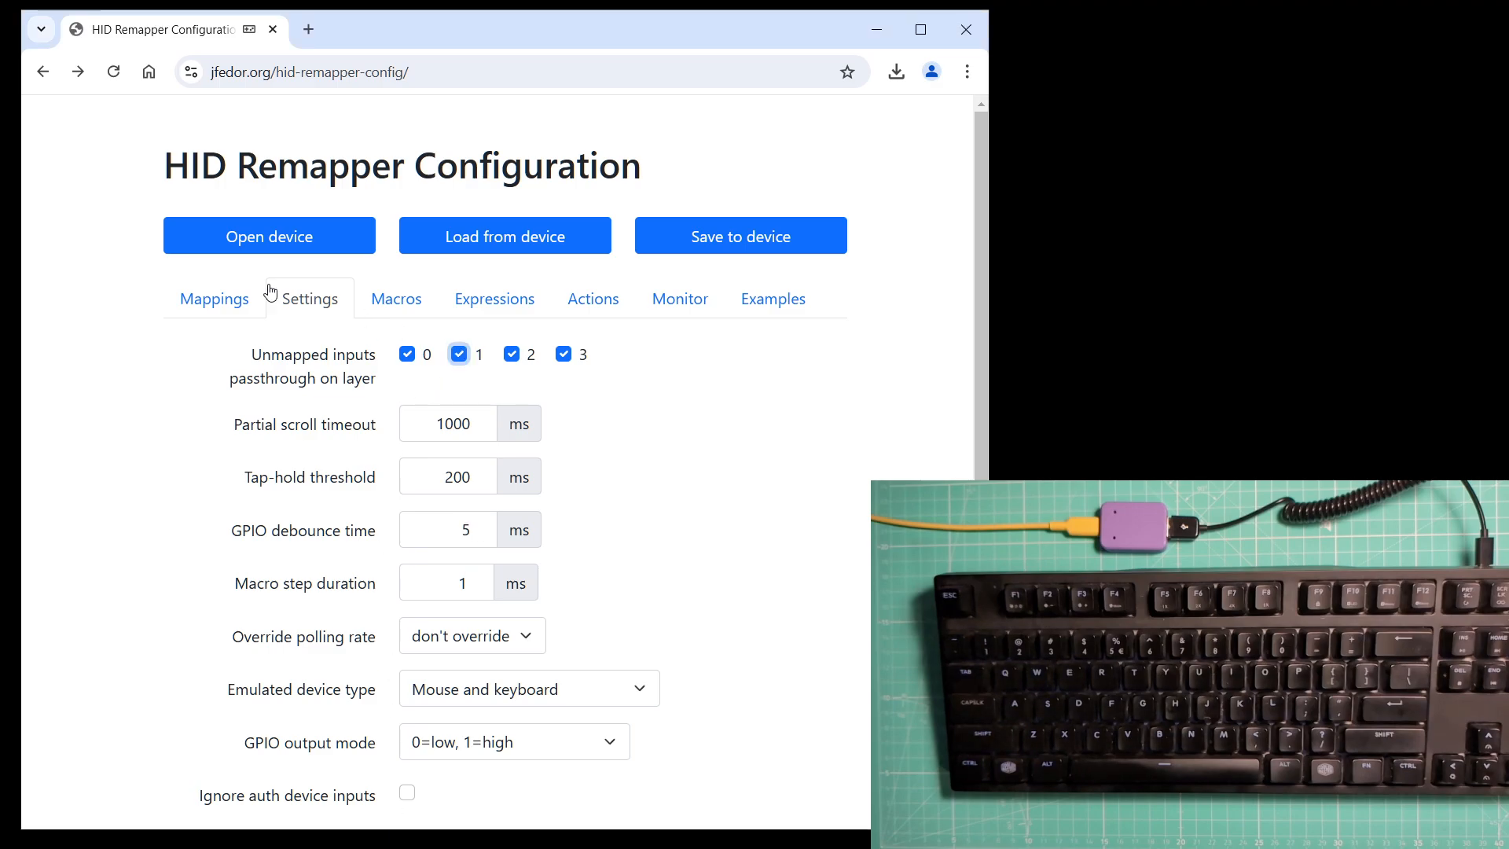
{"action": "left_click", "coordinate": [199, 308]}
{"action": "left_click", "coordinate": [180, 411]}
{"action": "left_click", "coordinate": [180, 411]}
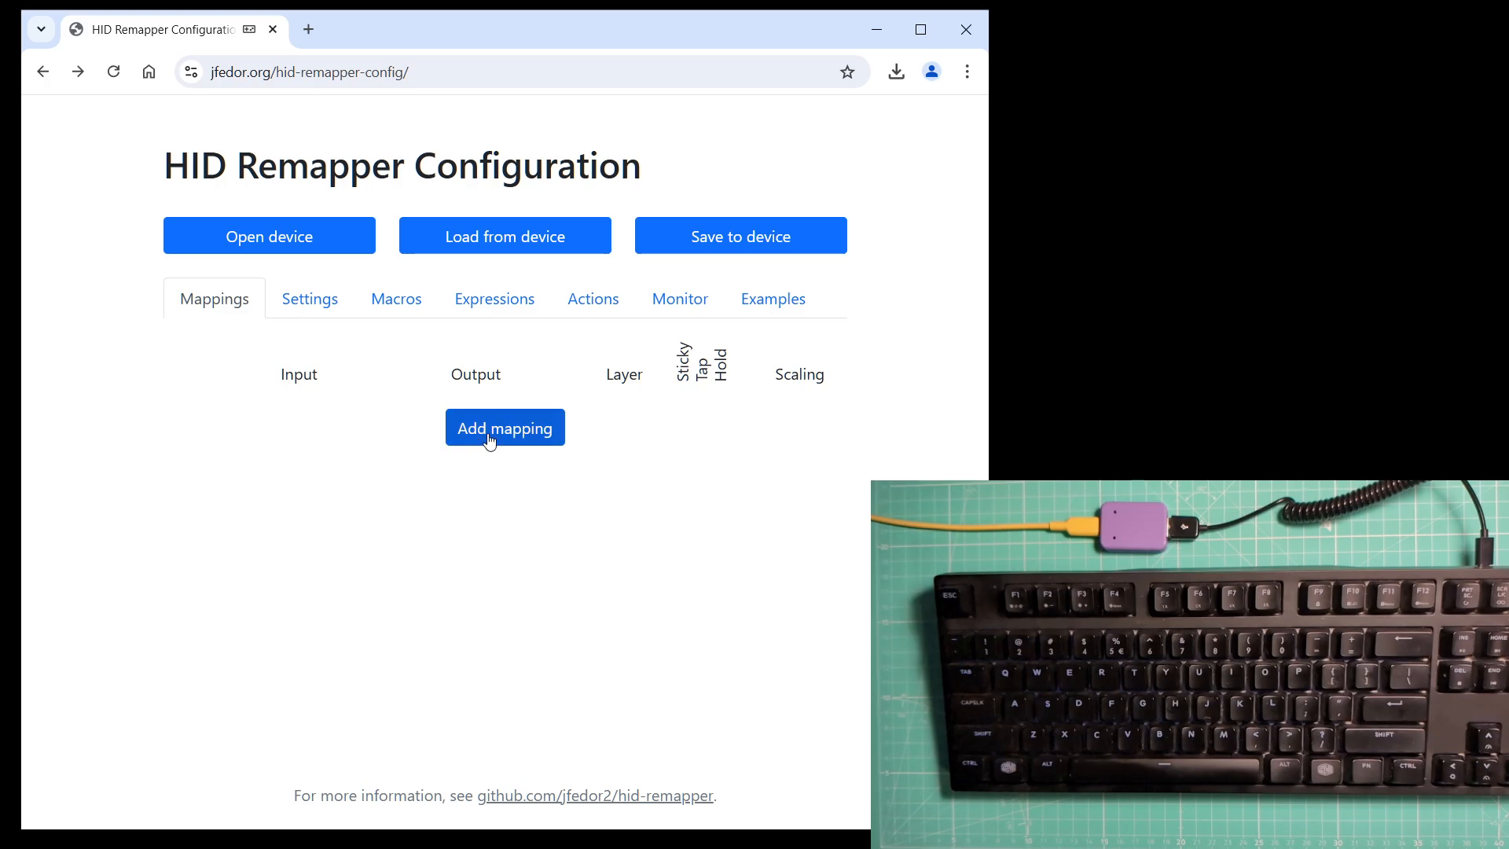
Add two mappings that map Left GUI and Right GUI to Nothing.
{"action": "left_click", "coordinate": [495, 428]}
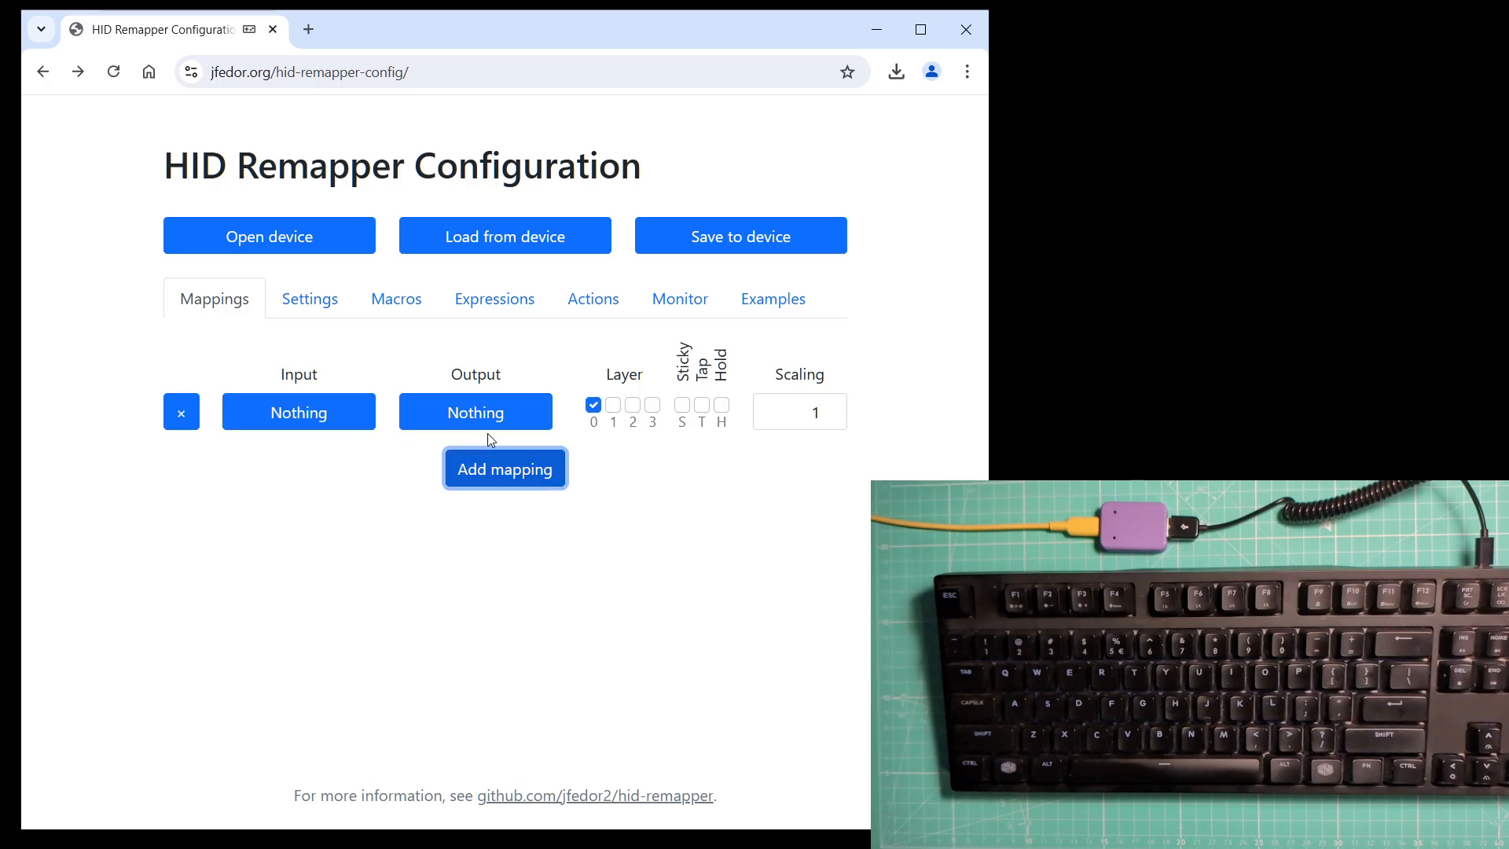
{"action": "left_click", "coordinate": [314, 412]}
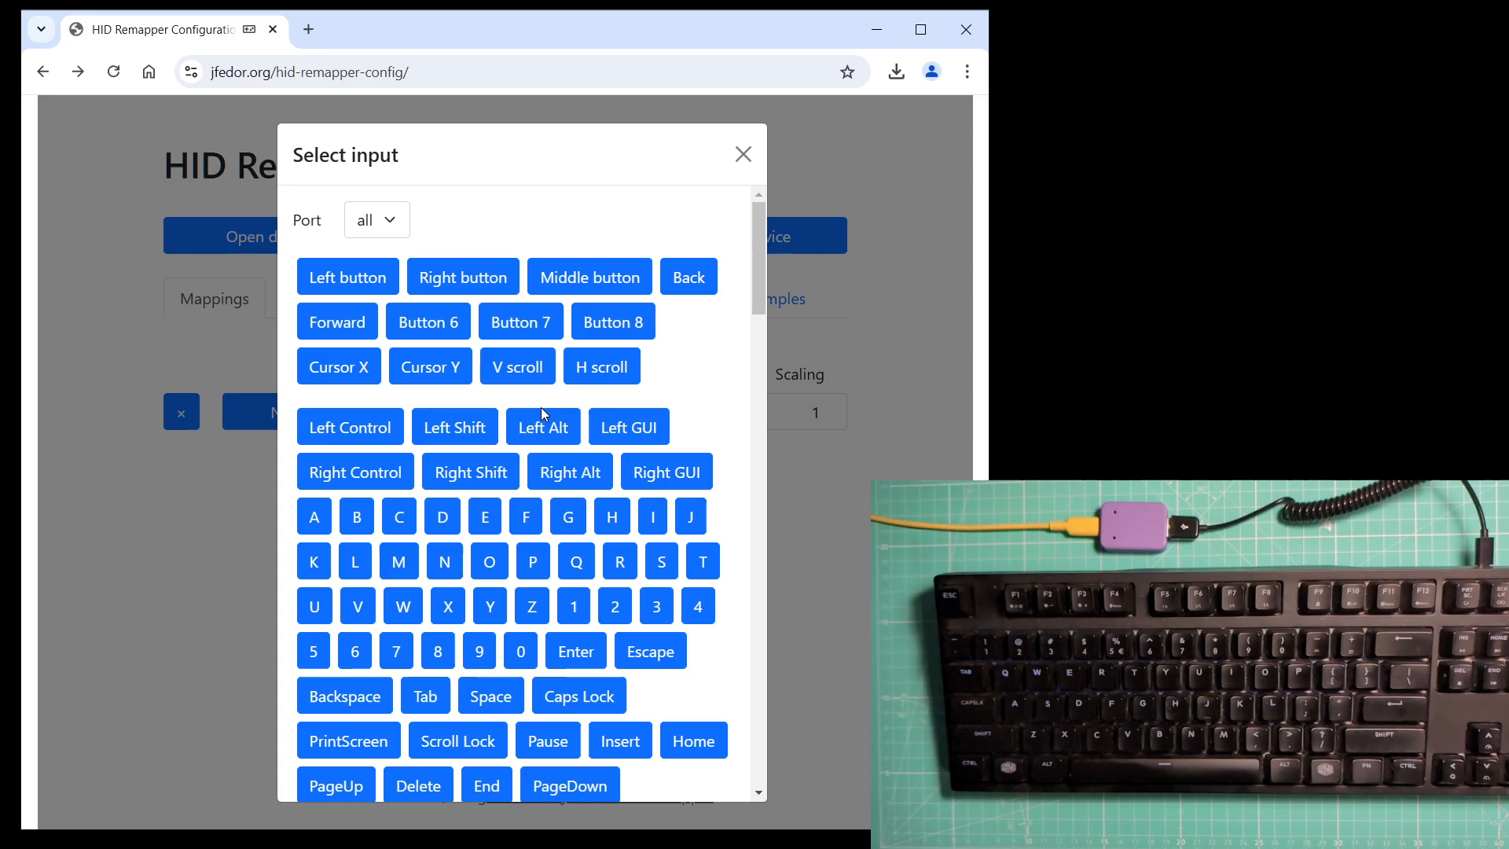
{"action": "left_click", "coordinate": [621, 429]}
{"action": "left_click", "coordinate": [505, 469]}
{"action": "left_click", "coordinate": [369, 453]}
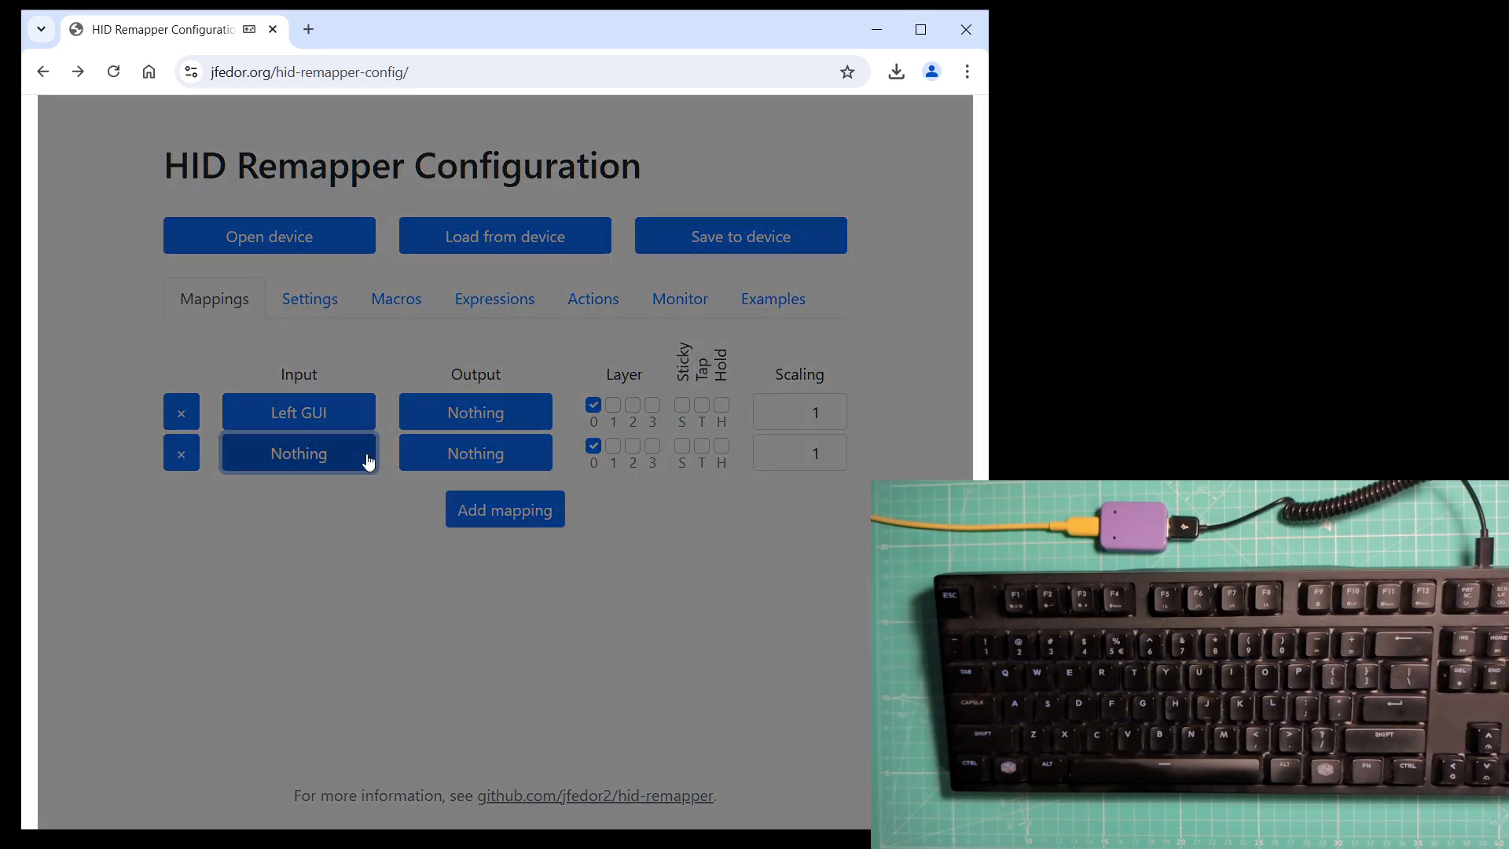
{"action": "left_click", "coordinate": [658, 473]}
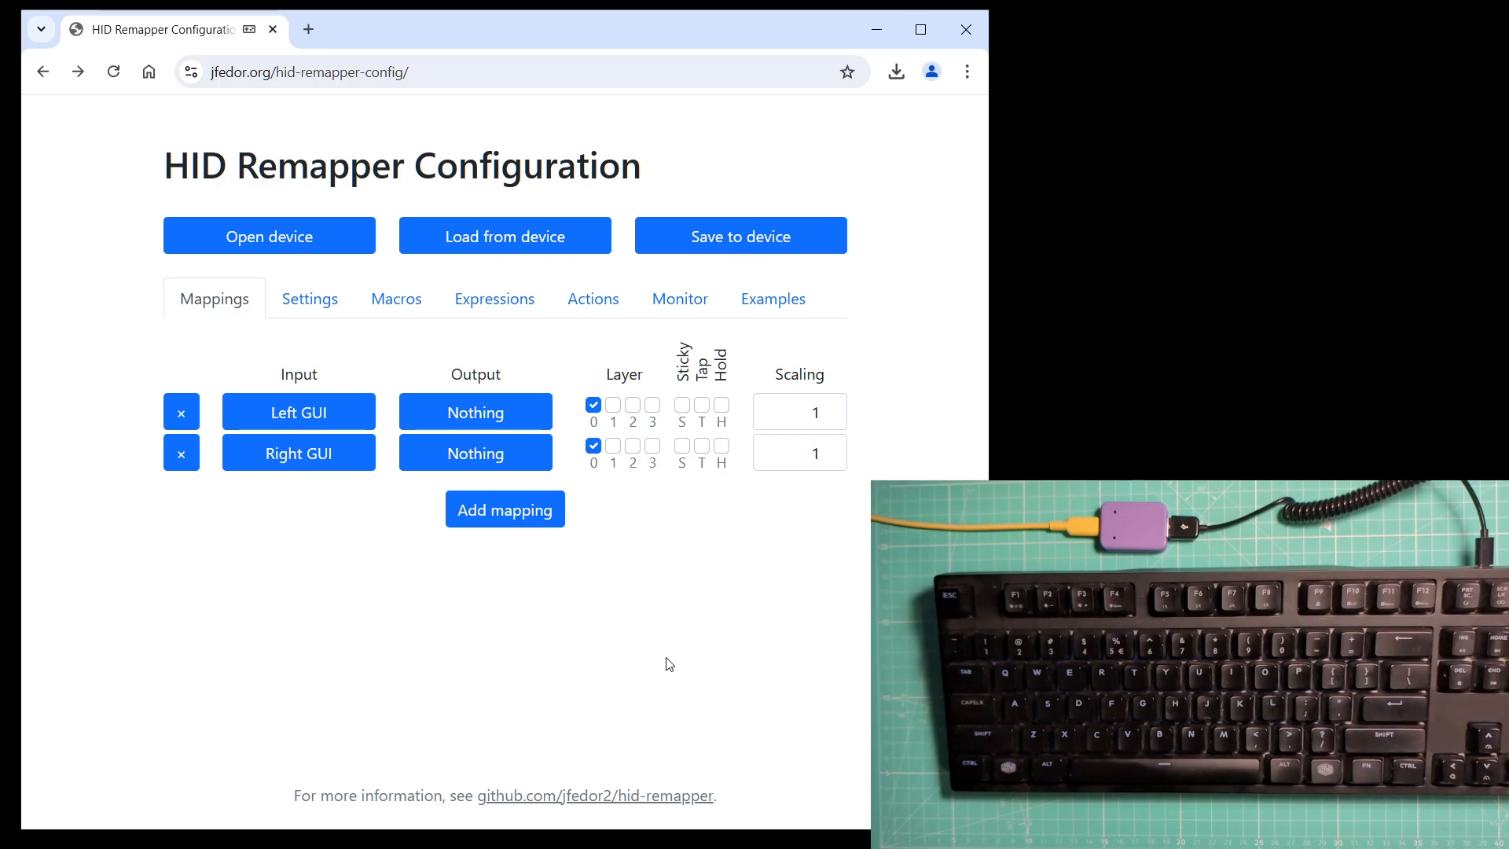
Turn off unmapped-input passthrough on all four layers.
{"action": "left_click", "coordinate": [308, 309]}
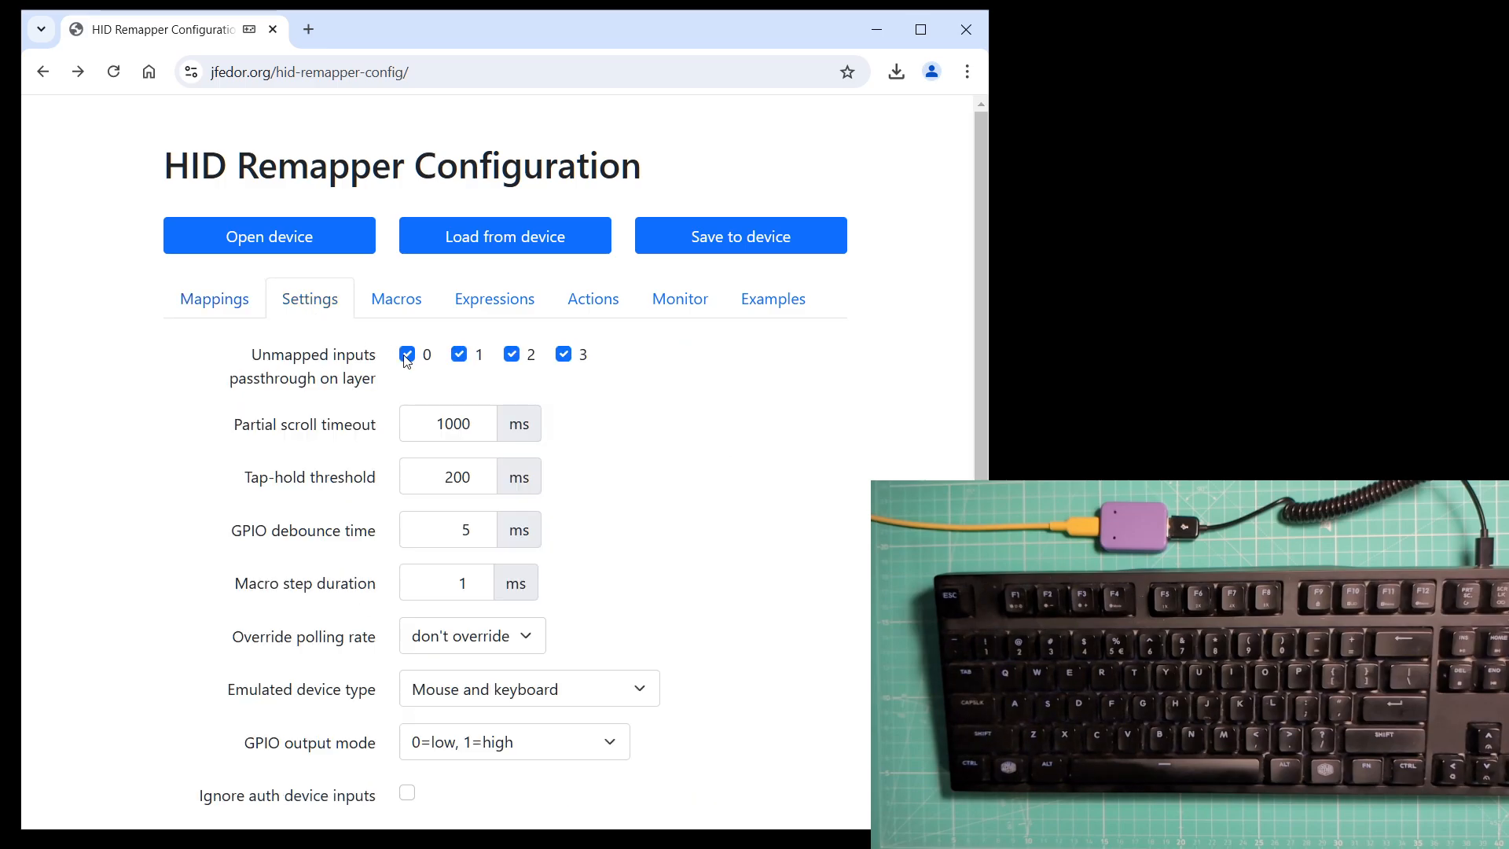
{"action": "left_click", "coordinate": [408, 355]}
{"action": "left_click", "coordinate": [460, 355]}
{"action": "left_click", "coordinate": [511, 355]}
{"action": "left_click", "coordinate": [564, 355]}
Replace both mappings with a single mapping from input A to output A.
{"action": "left_click", "coordinate": [219, 313]}
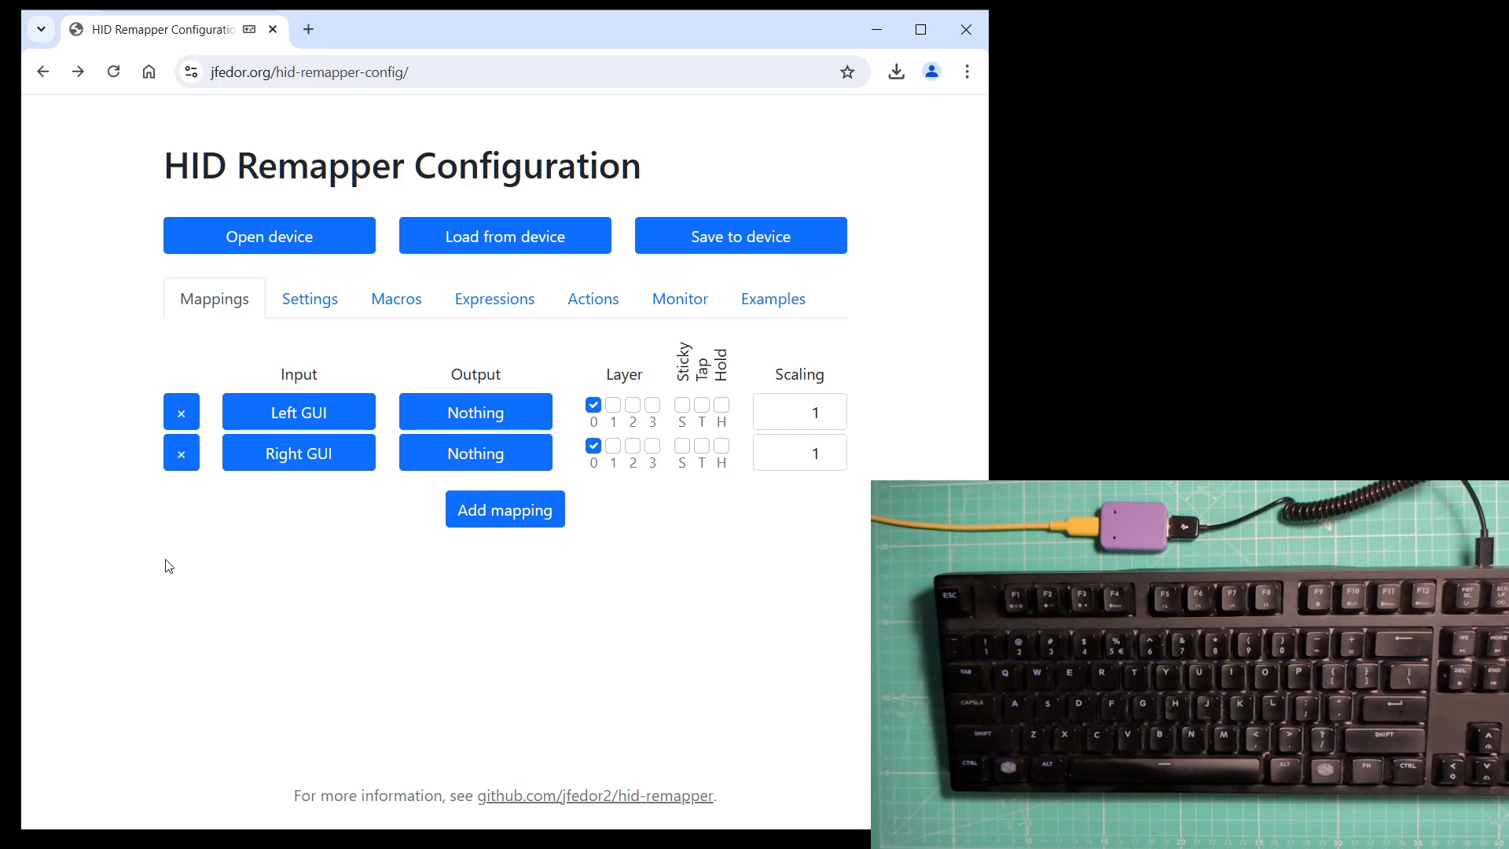
{"action": "left_click", "coordinate": [179, 415]}
{"action": "left_click", "coordinate": [179, 414]}
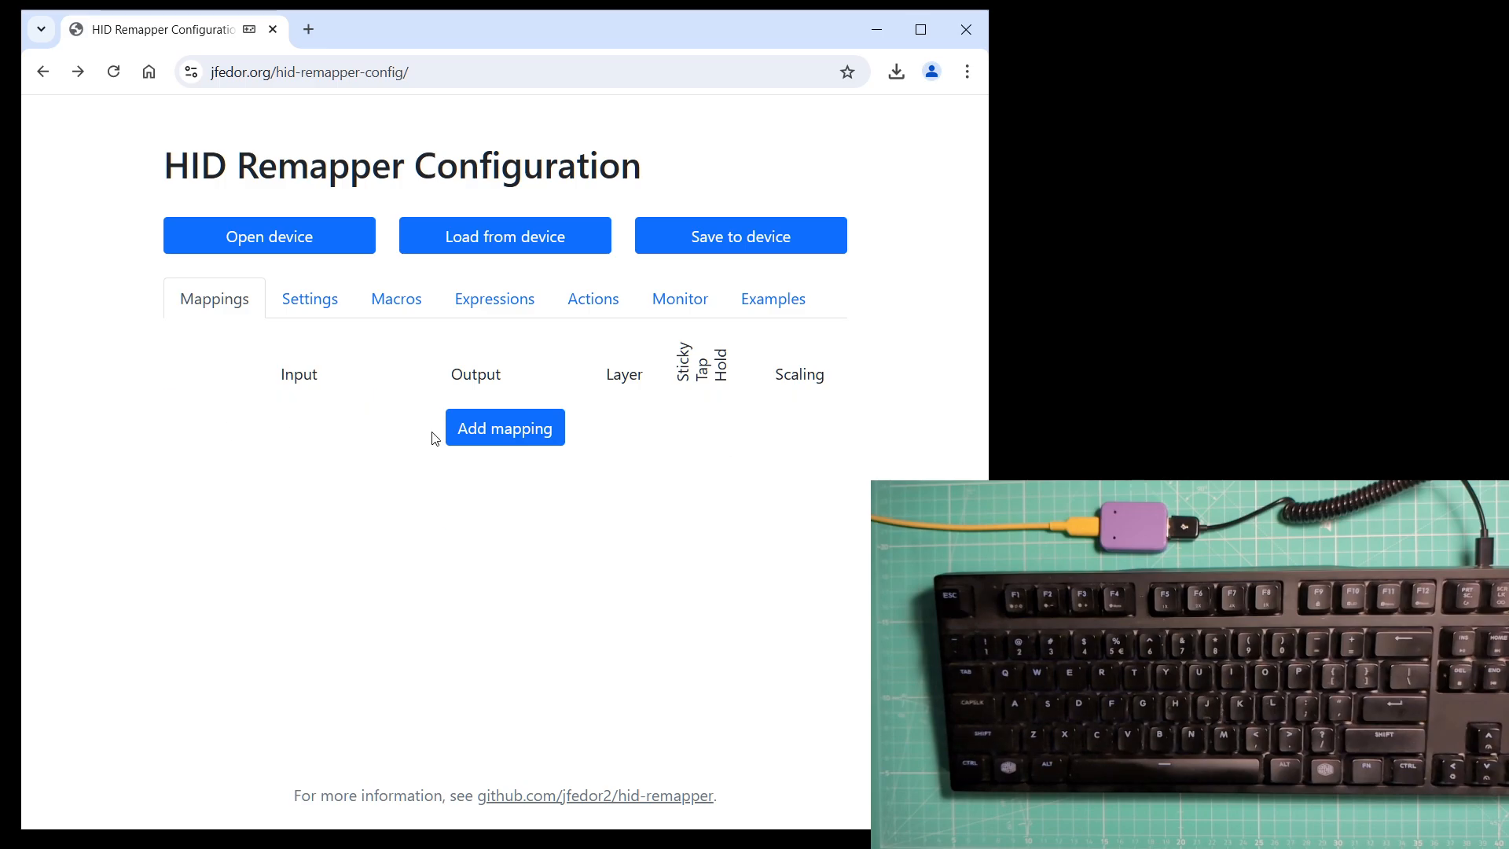
{"action": "left_click", "coordinate": [452, 430]}
{"action": "left_click", "coordinate": [310, 418]}
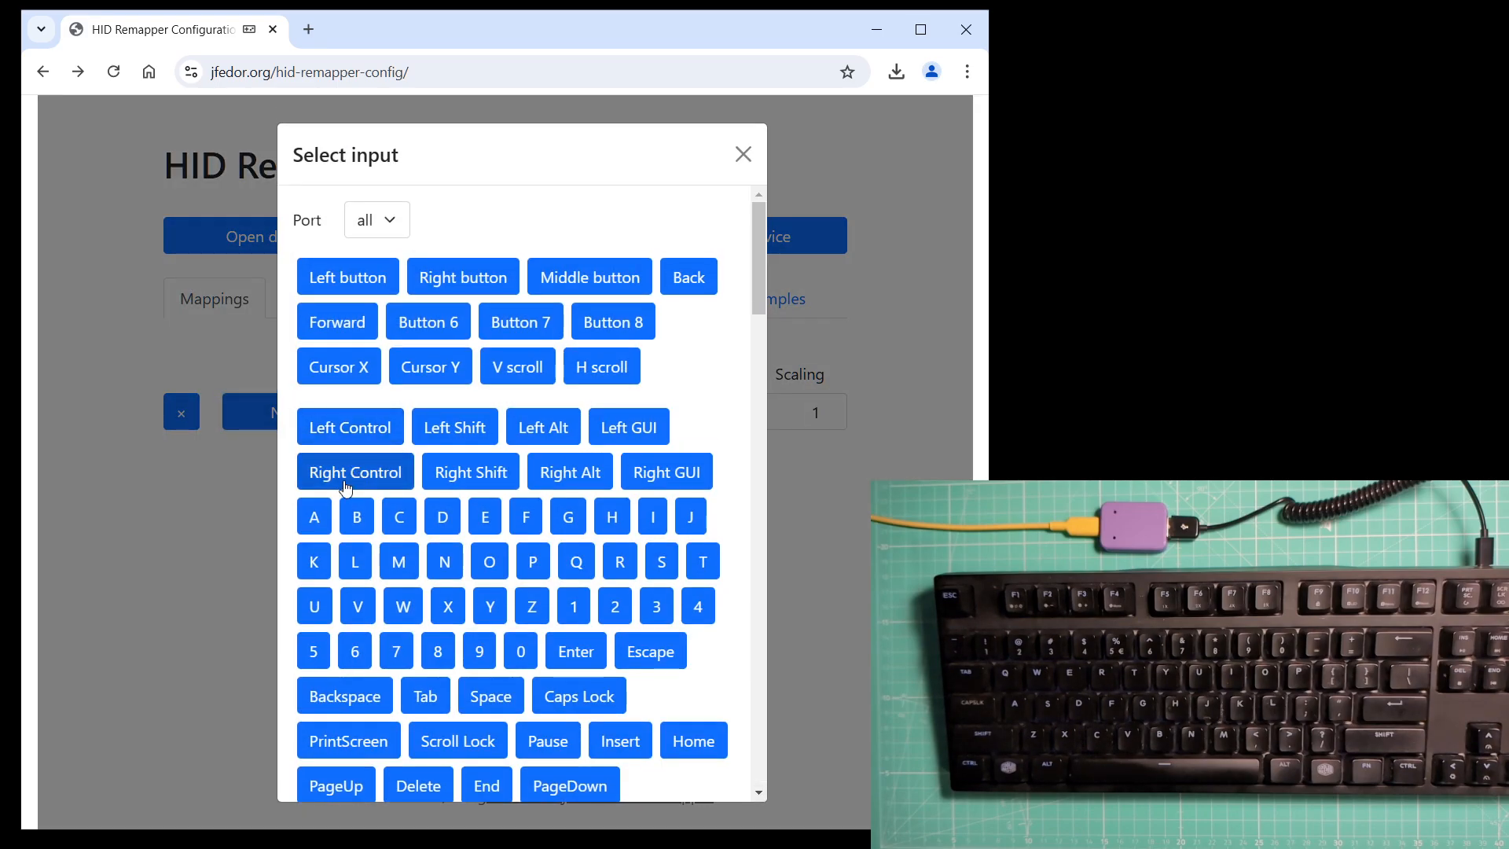
{"action": "left_click", "coordinate": [322, 525]}
{"action": "left_click", "coordinate": [422, 417]}
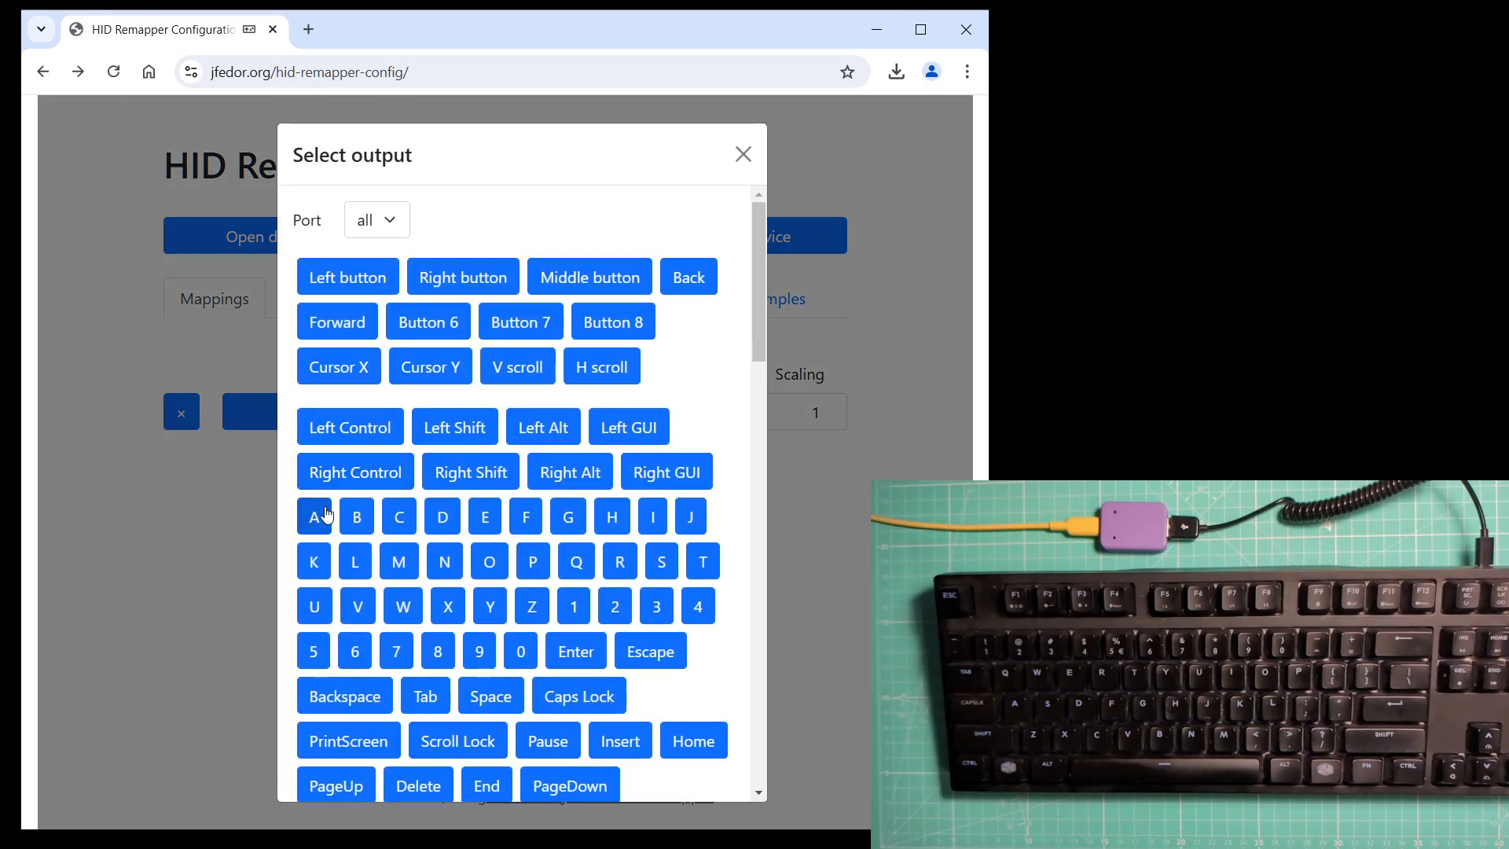
{"action": "left_click", "coordinate": [315, 522]}
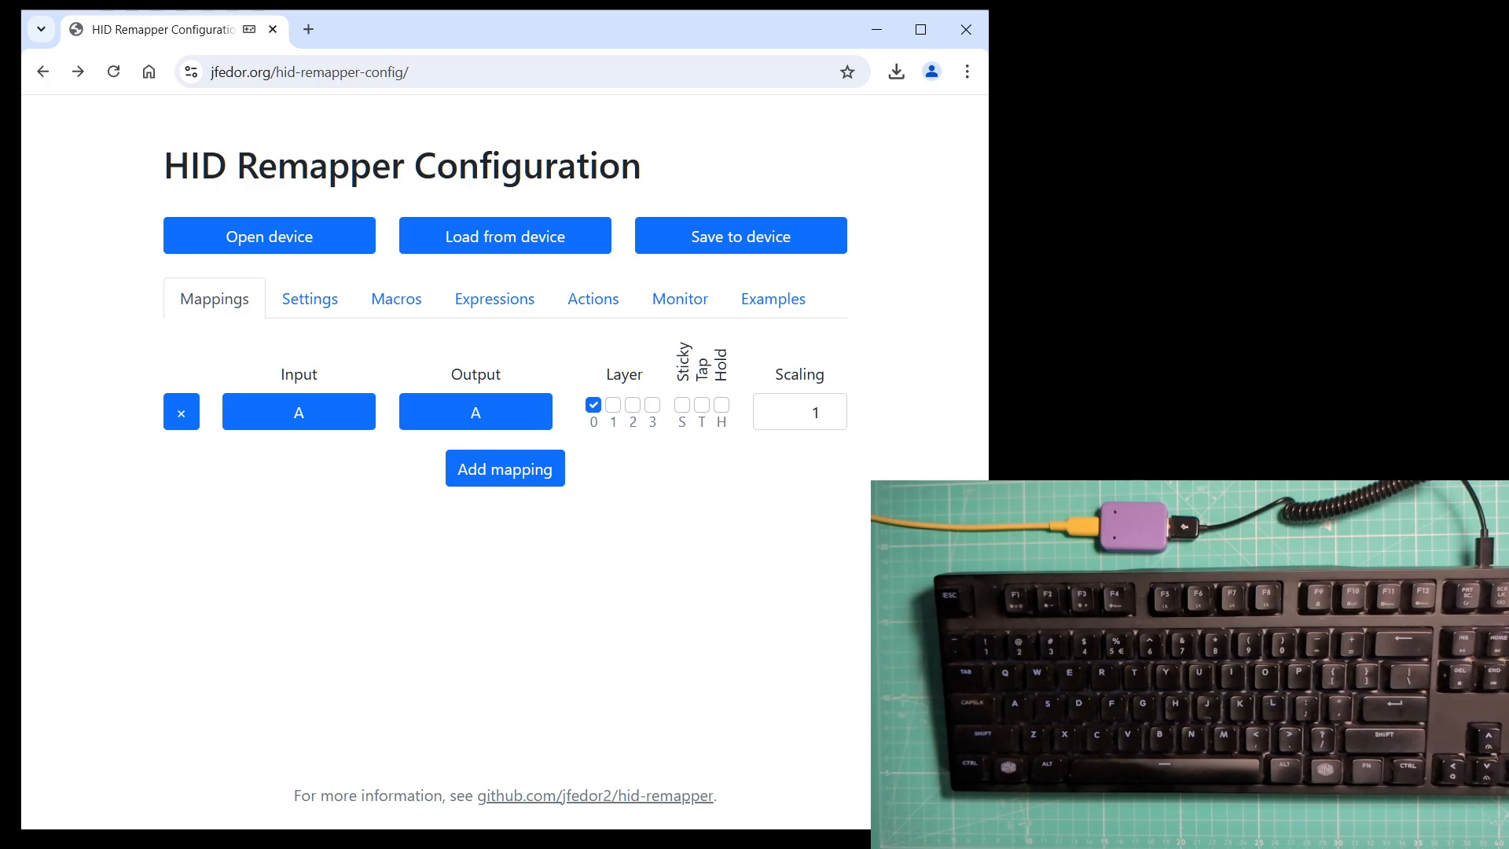
Enable unmapped-input passthrough on layers 0 to 3 and set the emulated device type to Switch gamepad.
{"action": "left_click", "coordinate": [318, 304]}
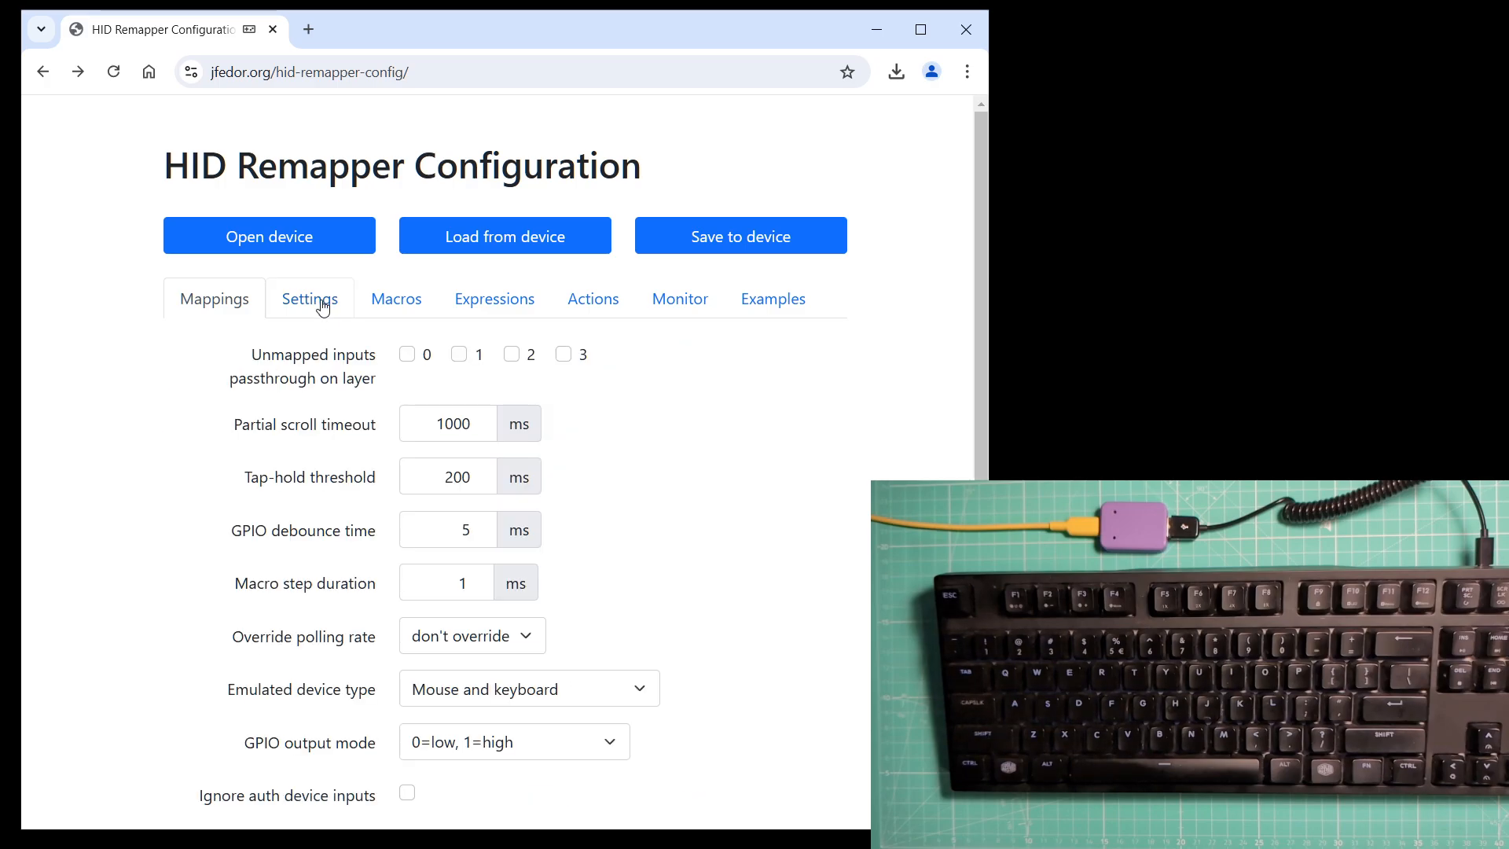
{"action": "scroll", "coordinate": [543, 495], "scroll_direction": "down", "scroll_amount": 1}
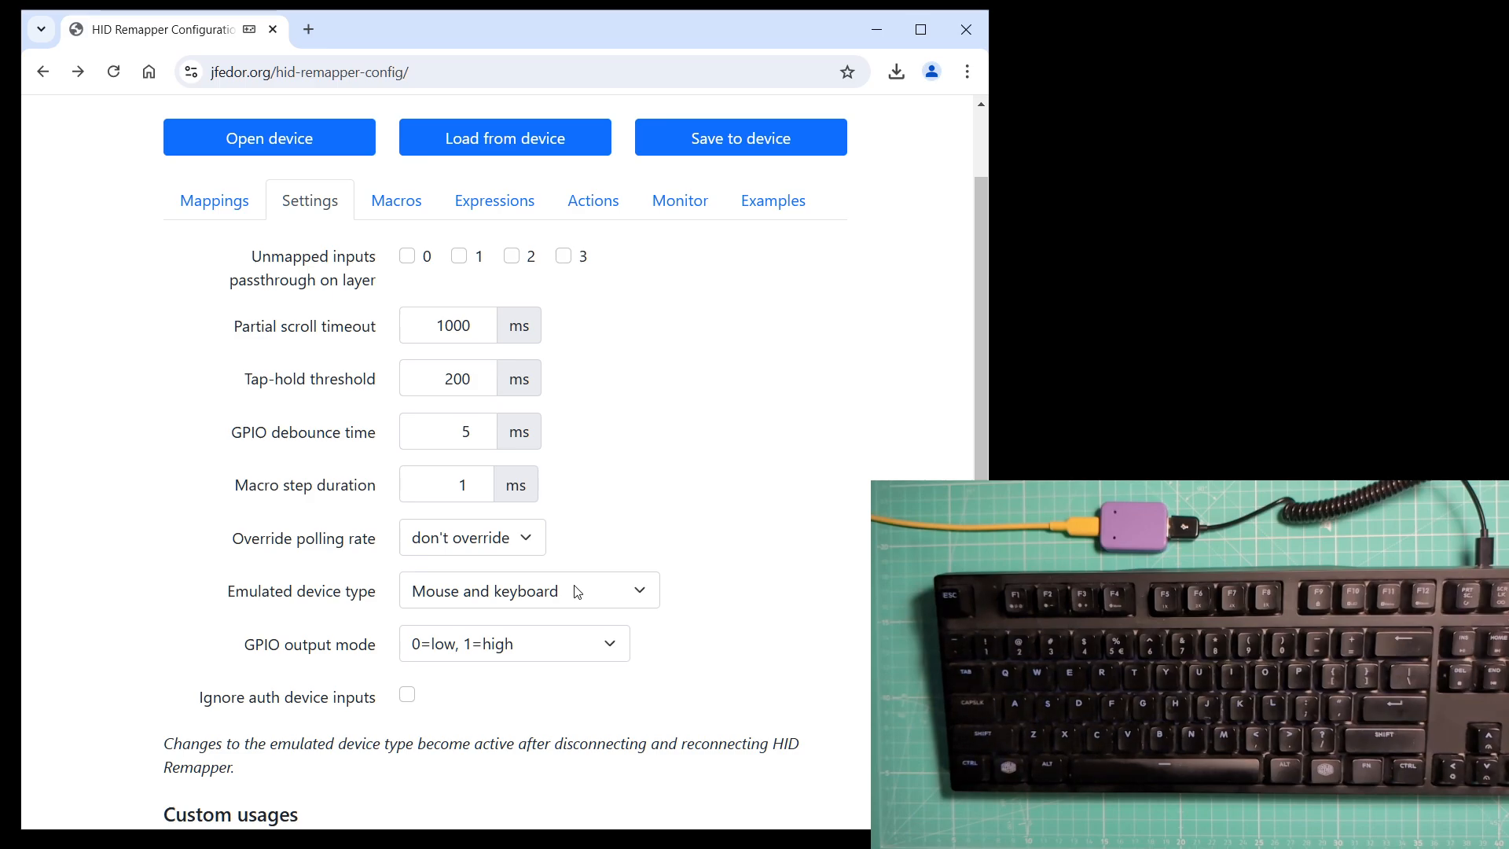
{"action": "left_click", "coordinate": [409, 257]}
{"action": "left_click", "coordinate": [459, 257]}
{"action": "left_click", "coordinate": [511, 257]}
{"action": "left_click", "coordinate": [564, 257]}
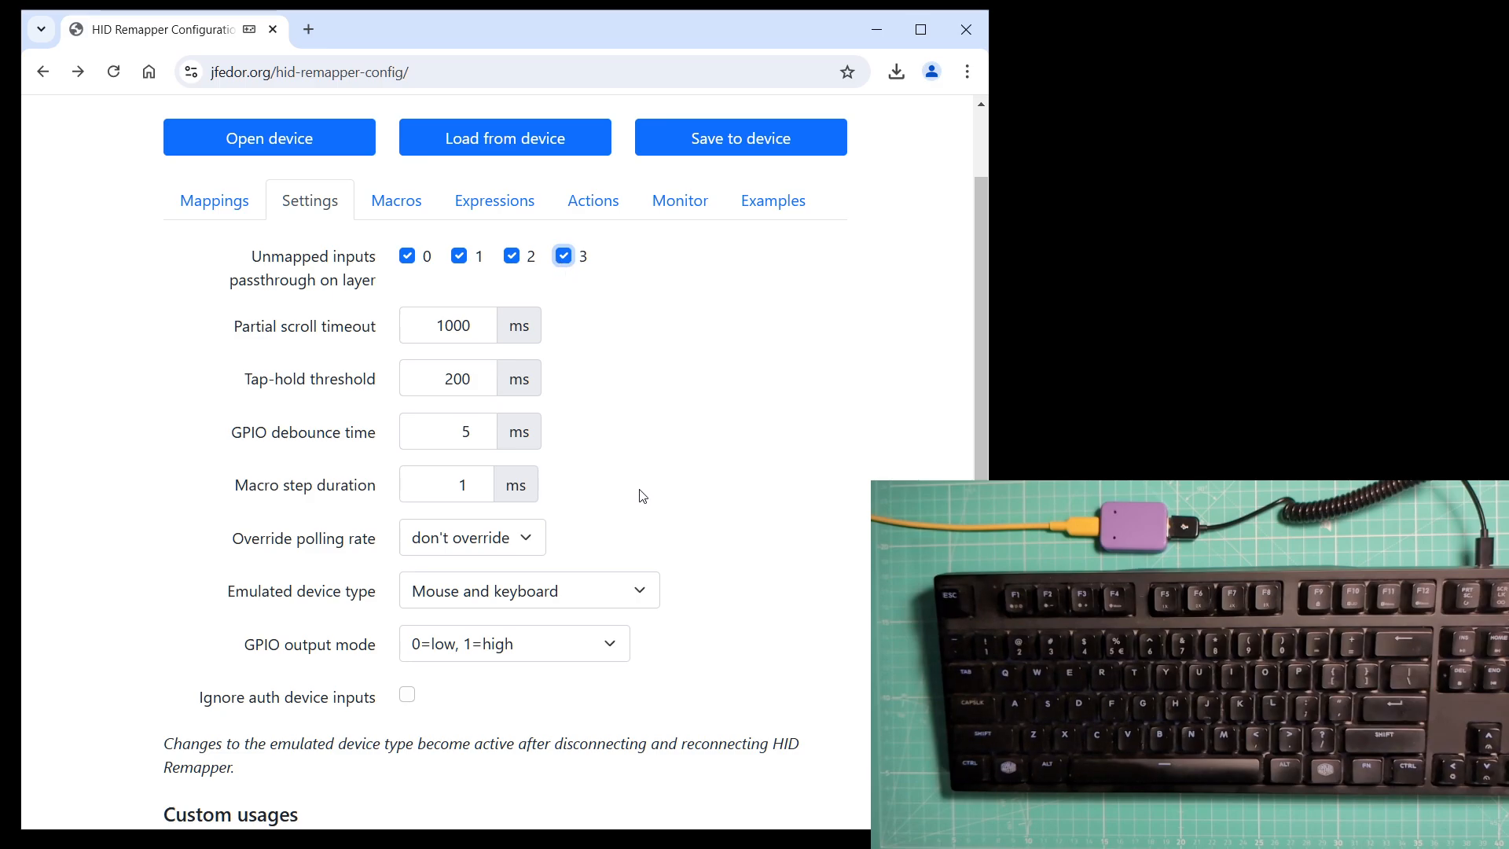
{"action": "left_click", "coordinate": [589, 599]}
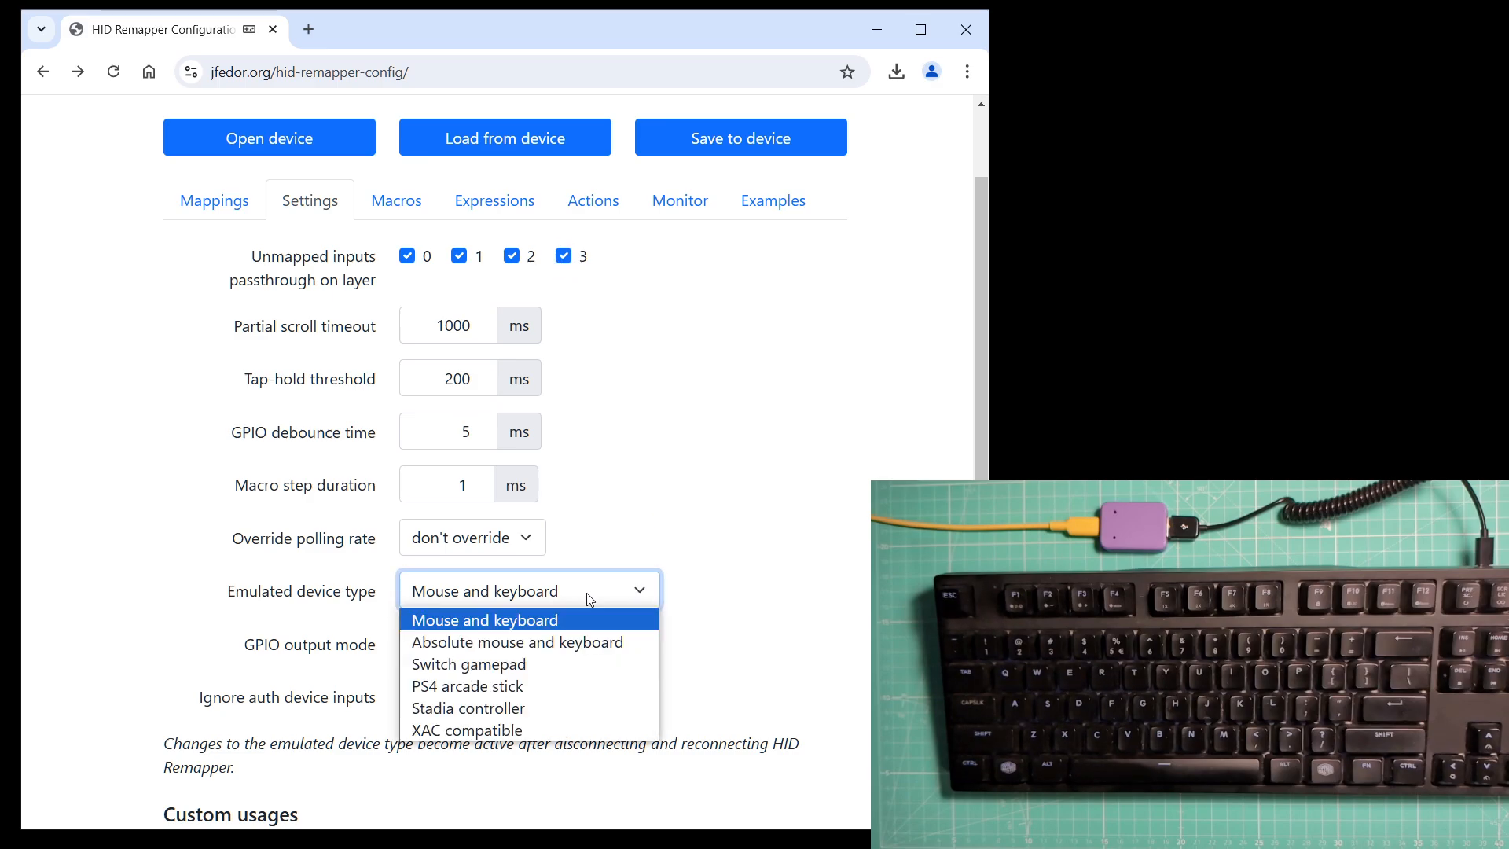
{"action": "left_click", "coordinate": [522, 664]}
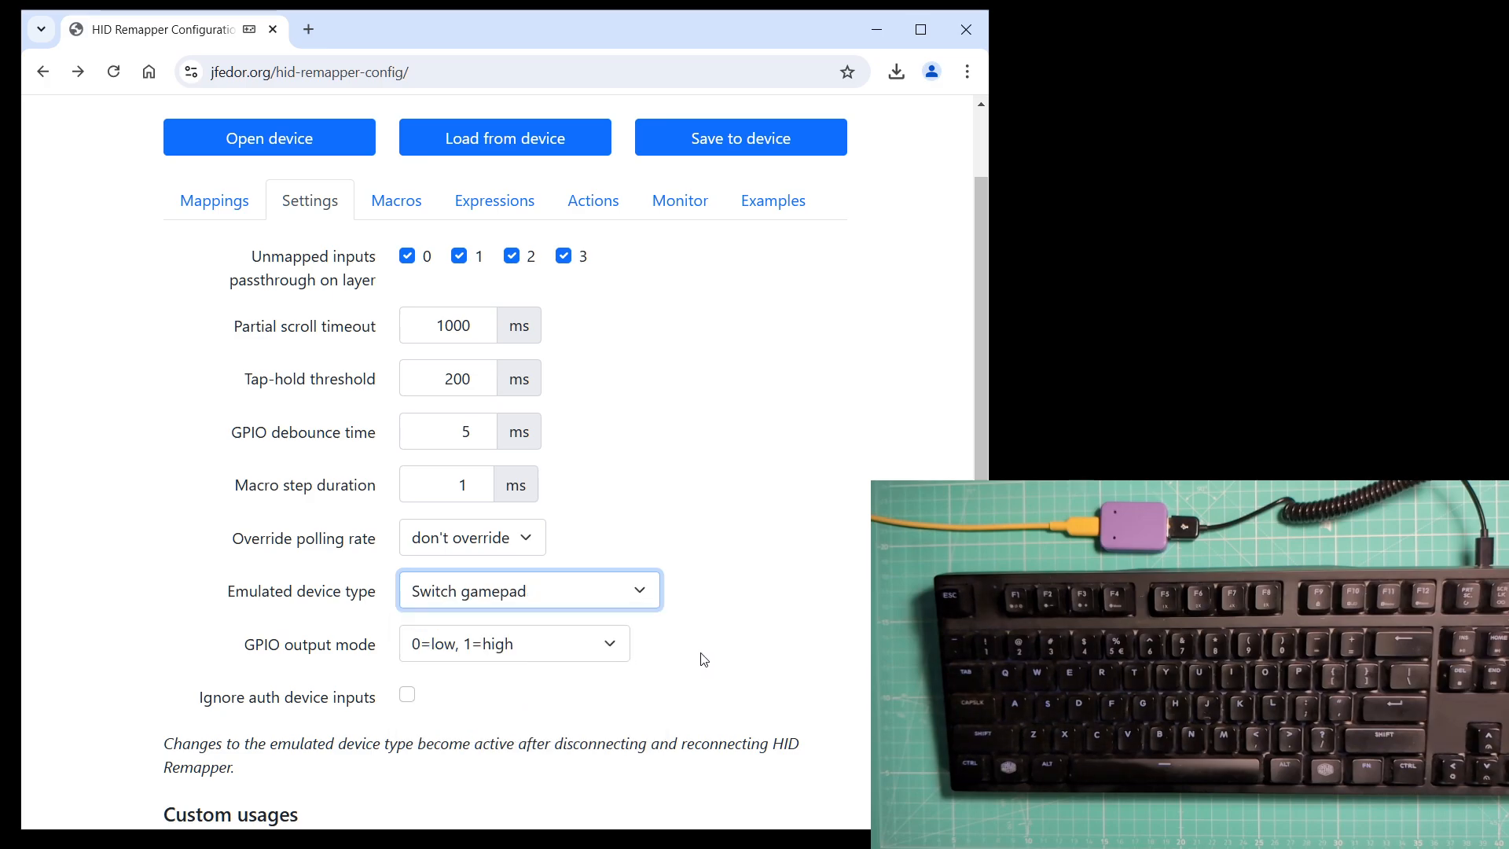